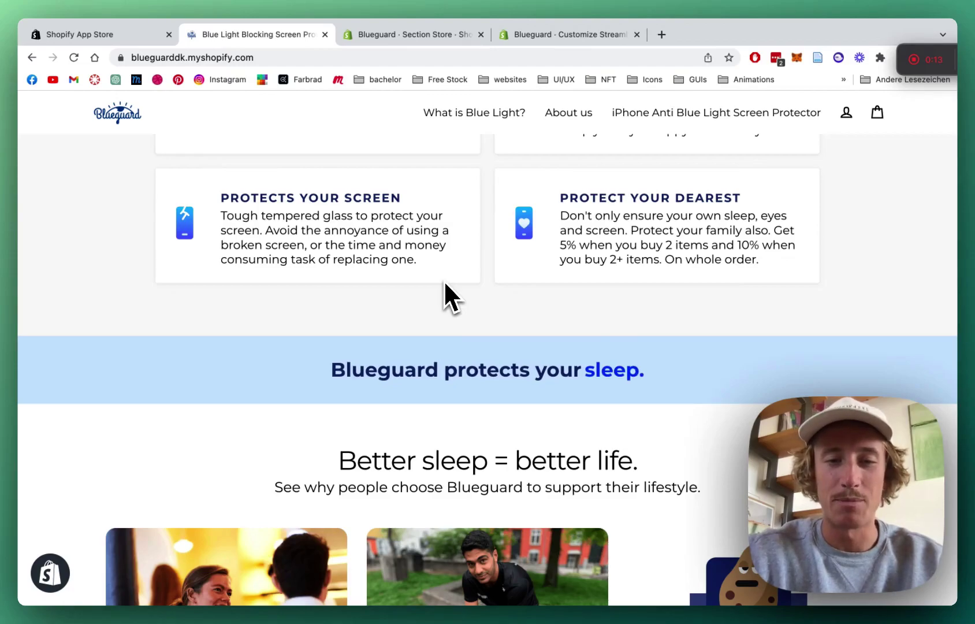
Watch the 'Blueguard protects your' banner cycle its words, then start a Shopify App Store search.
{"action": "scroll", "coordinate": [444, 281], "scroll_direction": "down", "scroll_amount": 1}
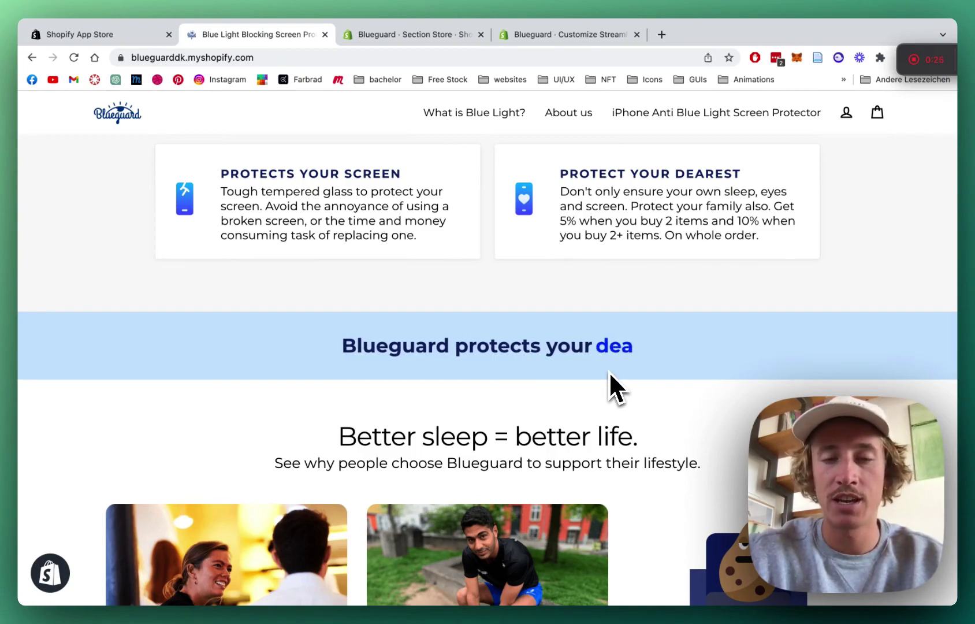
{"action": "scroll", "coordinate": [610, 375], "scroll_direction": "up", "scroll_amount": 1}
{"action": "scroll", "coordinate": [601, 392], "scroll_direction": "up", "scroll_amount": 5}
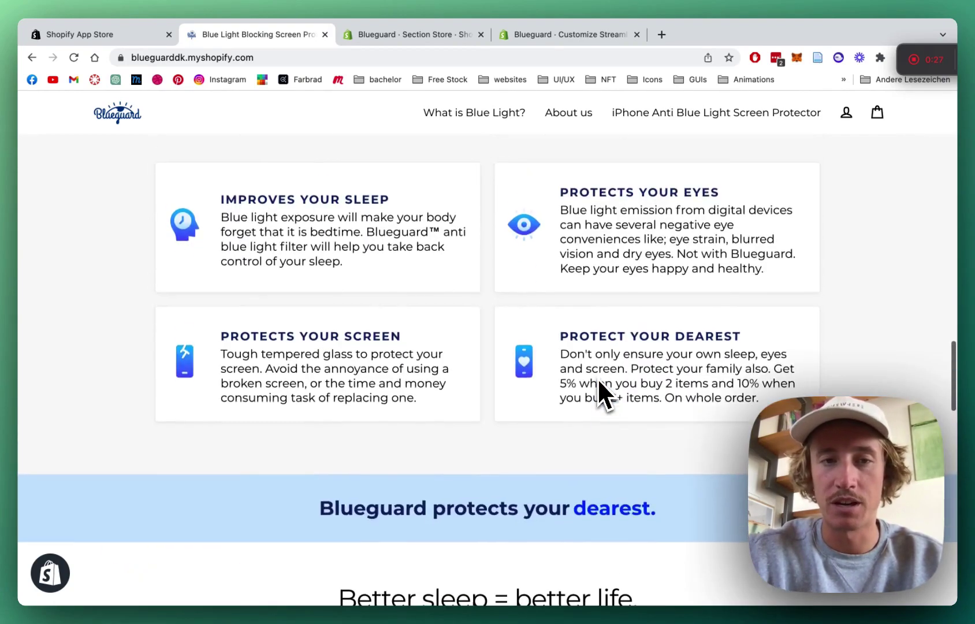
{"action": "scroll", "coordinate": [331, 305], "scroll_direction": "down", "scroll_amount": 5}
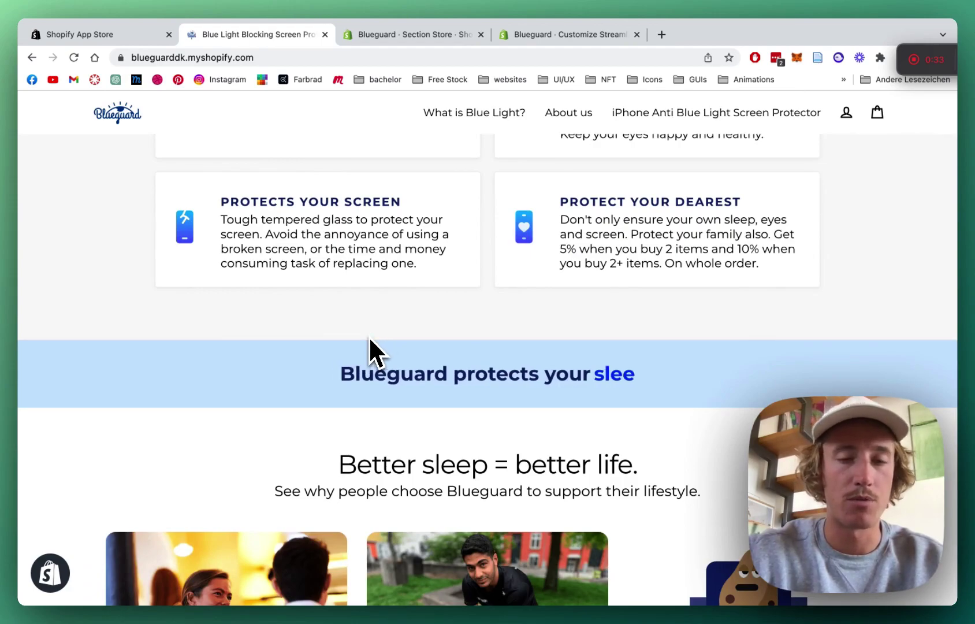
{"action": "left_click", "coordinate": [144, 35]}
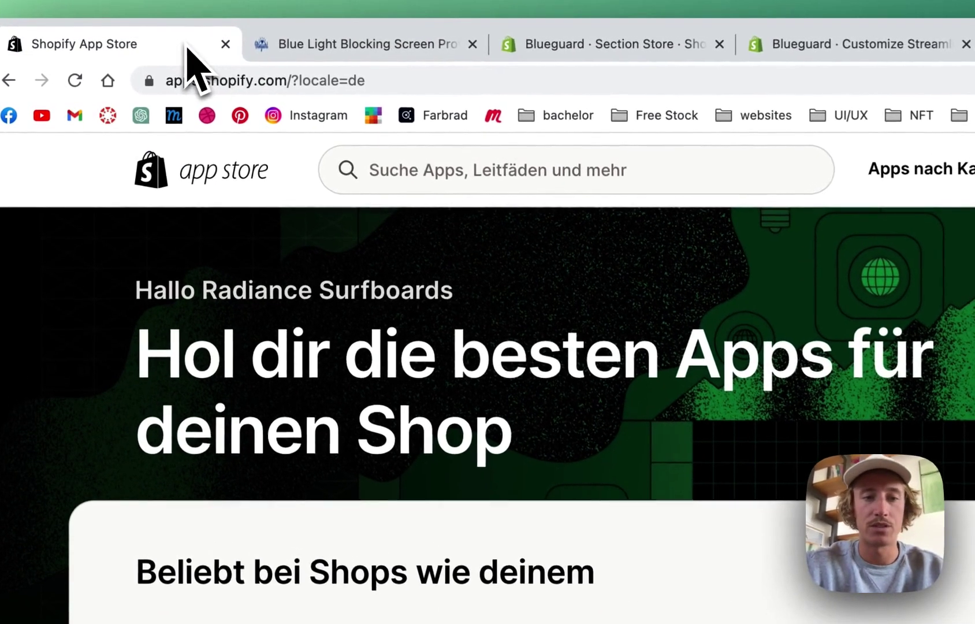
{"action": "left_click", "coordinate": [513, 162]}
Search the App Store for 'sectio' and open the Section Store: Theme sections app page.
{"action": "type", "text": "s"}
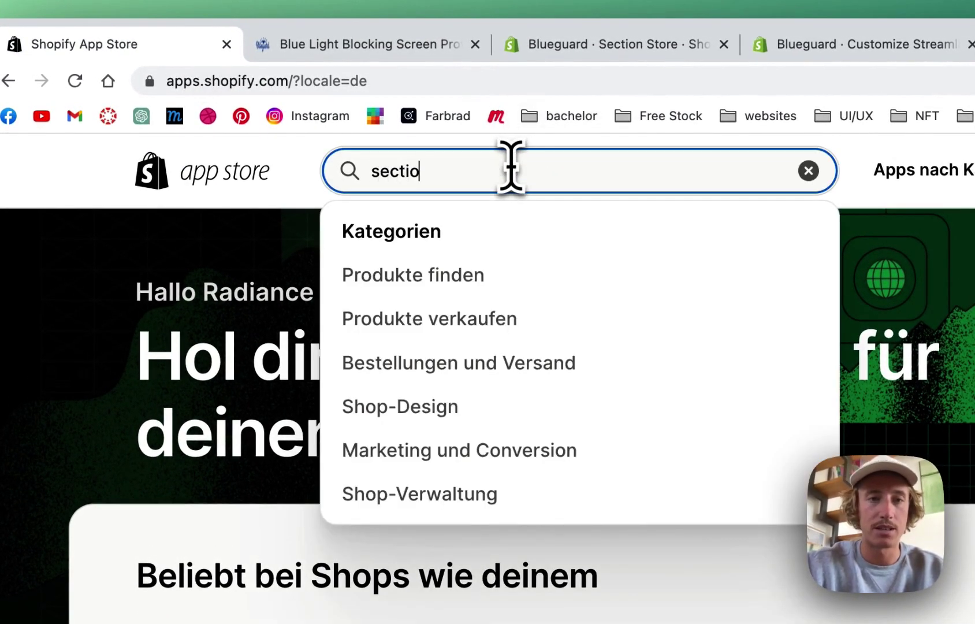
{"action": "type", "text": "ectio"}
{"action": "left_click", "coordinate": [624, 232]}
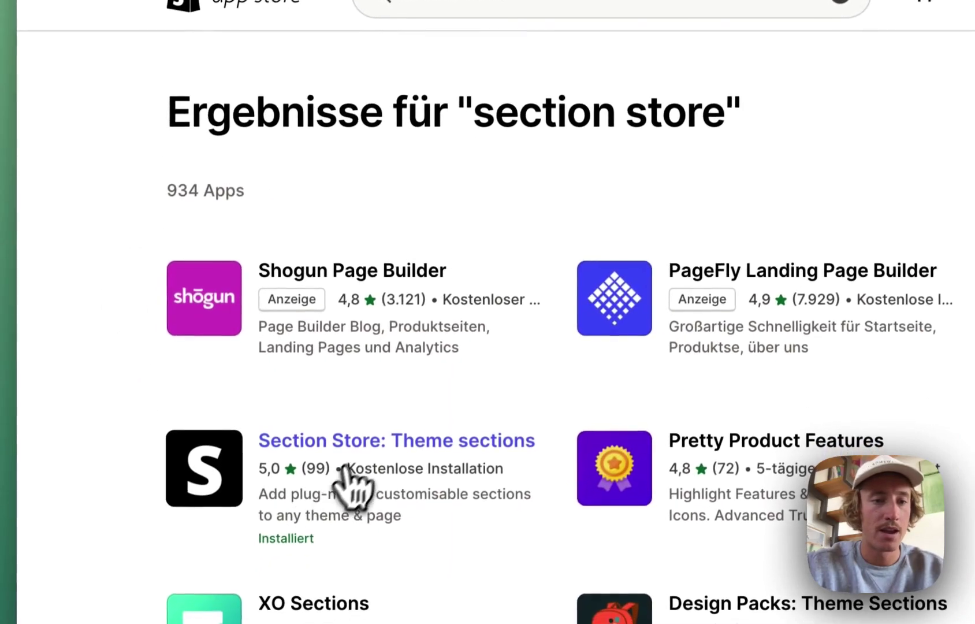
{"action": "left_click", "coordinate": [364, 442]}
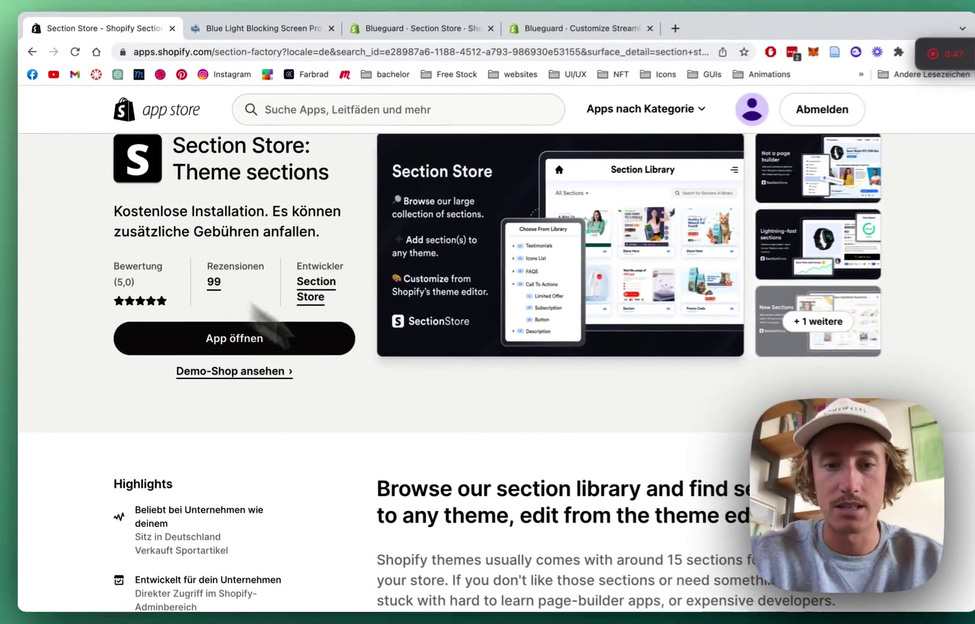
Browse the Section Store app listing, then switch to the Blueguard Section Store 'My sections' admin page.
{"action": "scroll", "coordinate": [483, 365], "scroll_direction": "down", "scroll_amount": 2}
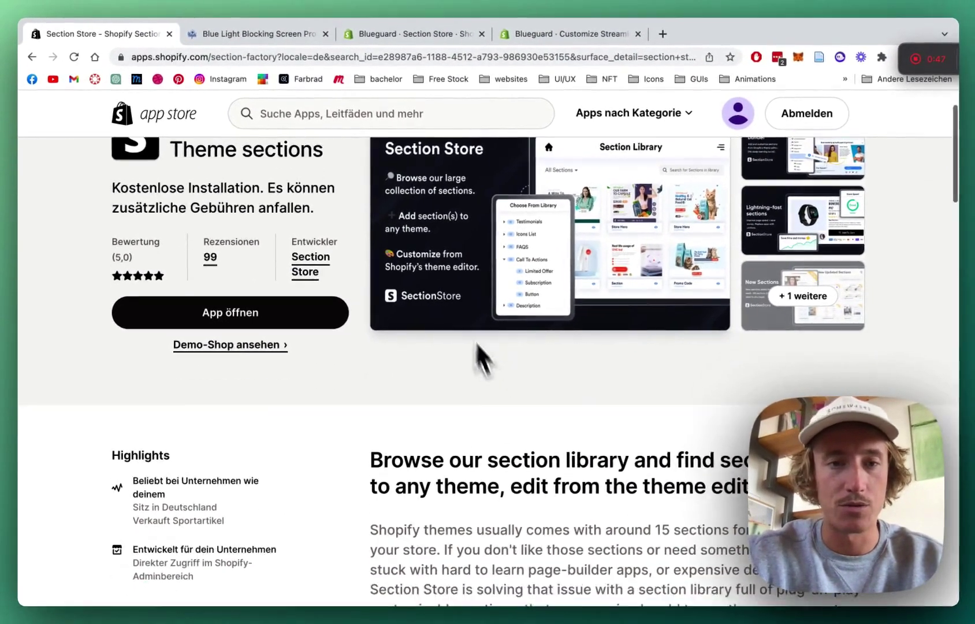
{"action": "scroll", "coordinate": [454, 301], "scroll_direction": "up", "scroll_amount": 3}
{"action": "scroll", "coordinate": [453, 300], "scroll_direction": "down", "scroll_amount": 1}
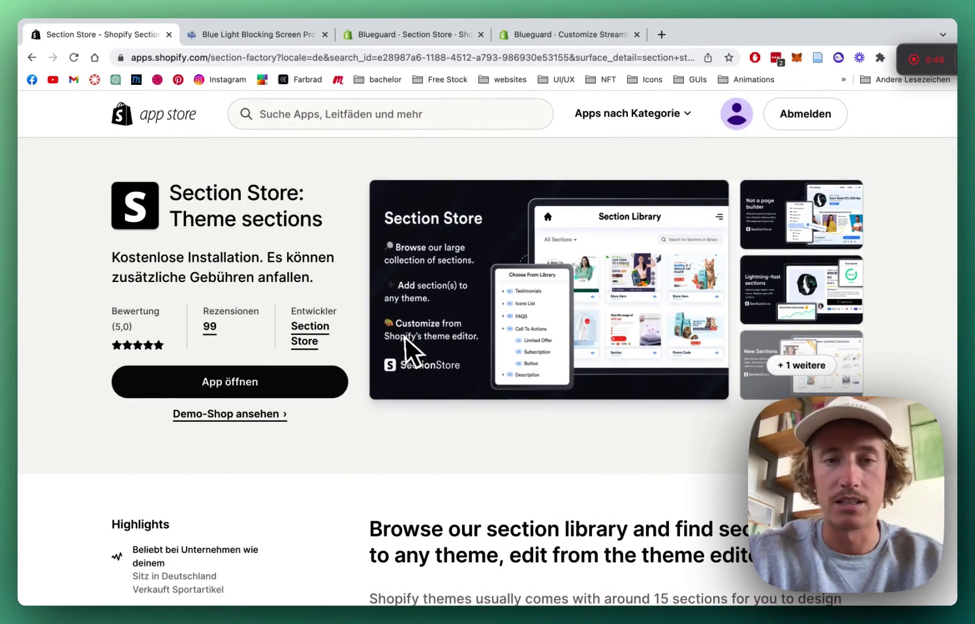
{"action": "scroll", "coordinate": [401, 338], "scroll_direction": "down", "scroll_amount": 2}
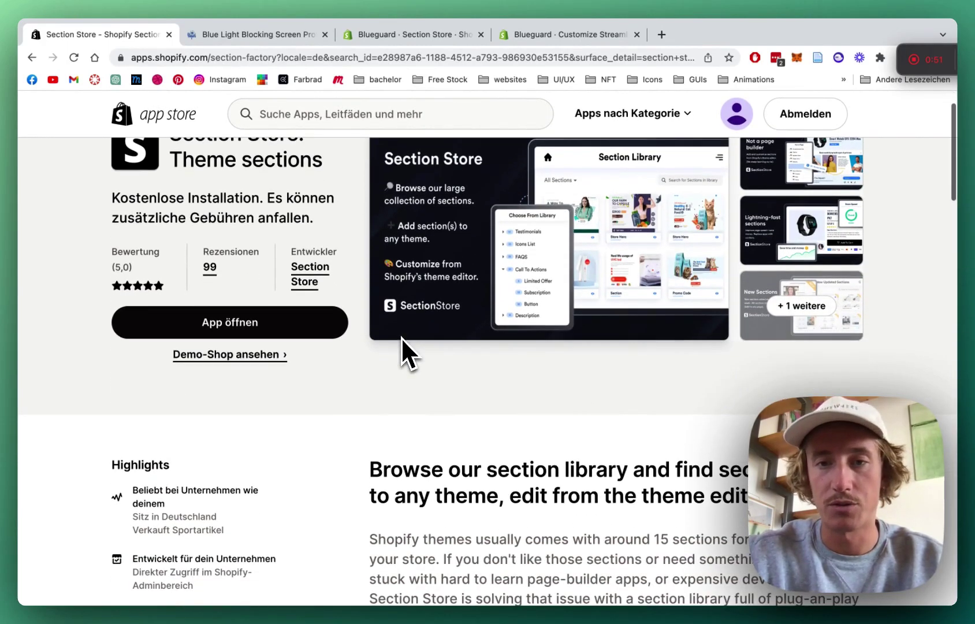
{"action": "scroll", "coordinate": [535, 399], "scroll_direction": "down", "scroll_amount": 2}
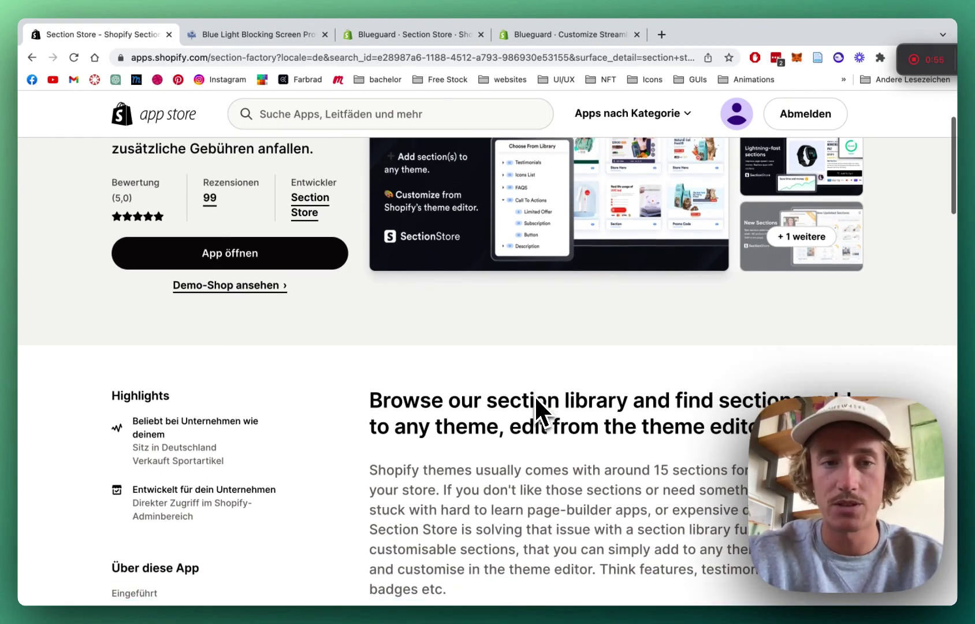
{"action": "scroll", "coordinate": [537, 406], "scroll_direction": "down", "scroll_amount": 1}
{"action": "scroll", "coordinate": [536, 406], "scroll_direction": "up", "scroll_amount": 5}
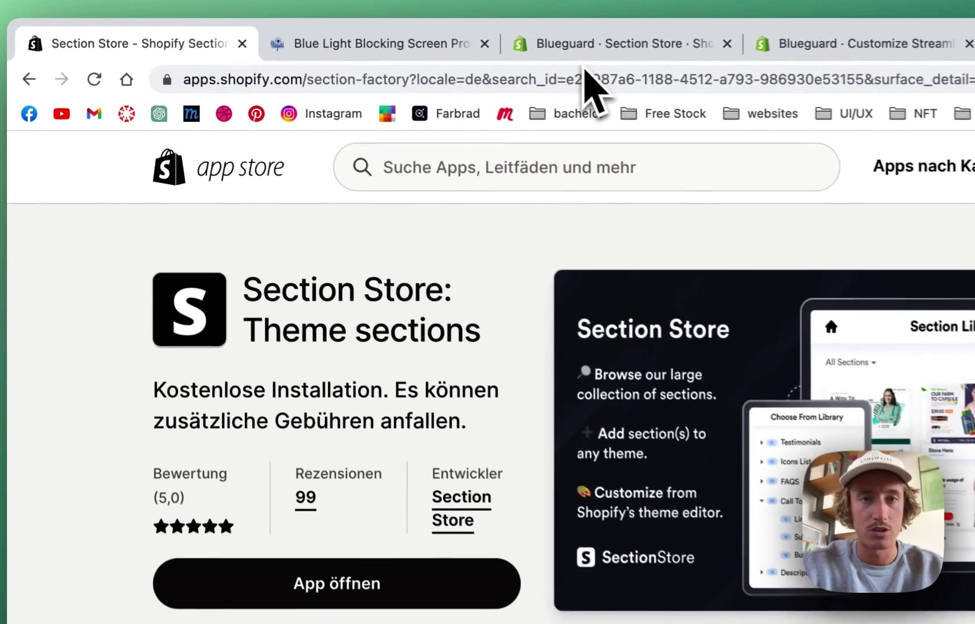
{"action": "left_click", "coordinate": [499, 41]}
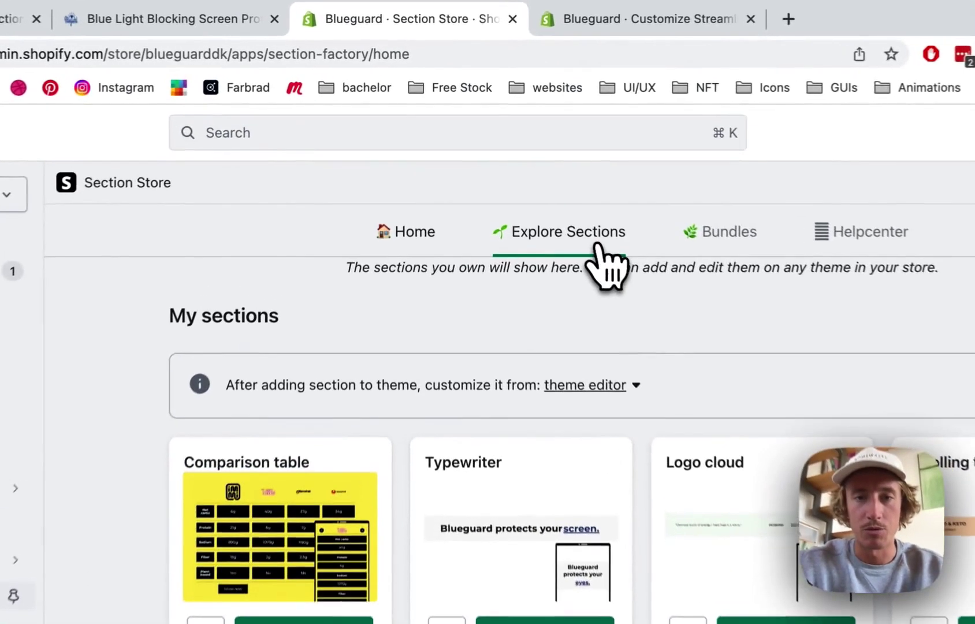
{"action": "left_click", "coordinate": [544, 184]}
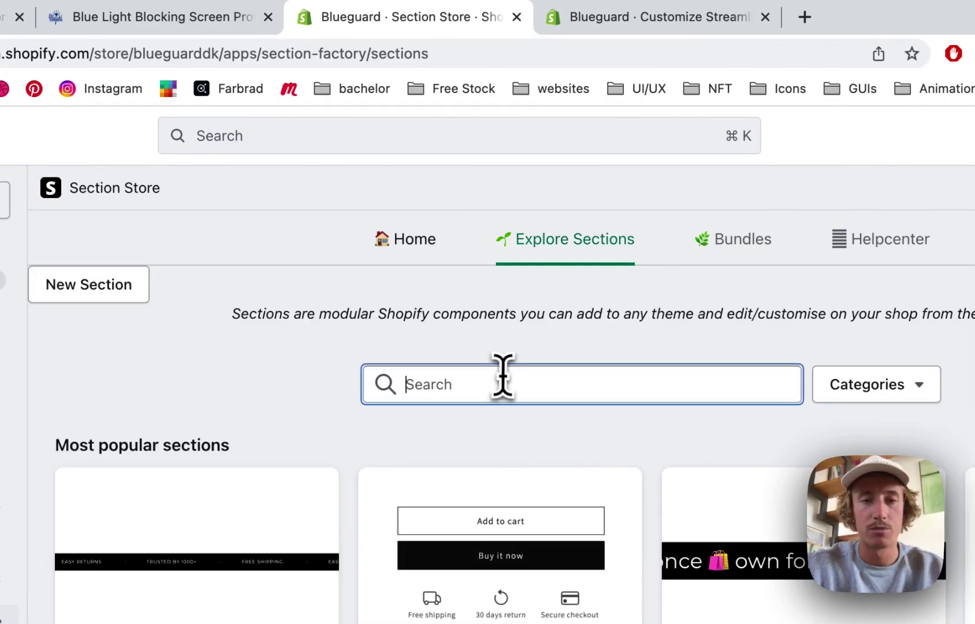
{"action": "type", "text": "type"}
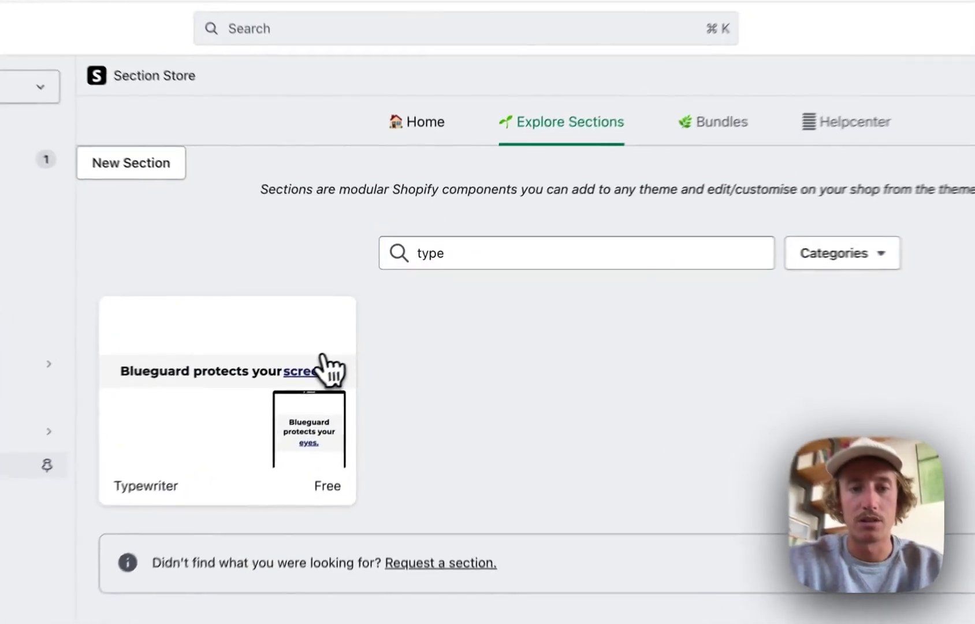
{"action": "left_click", "coordinate": [351, 346]}
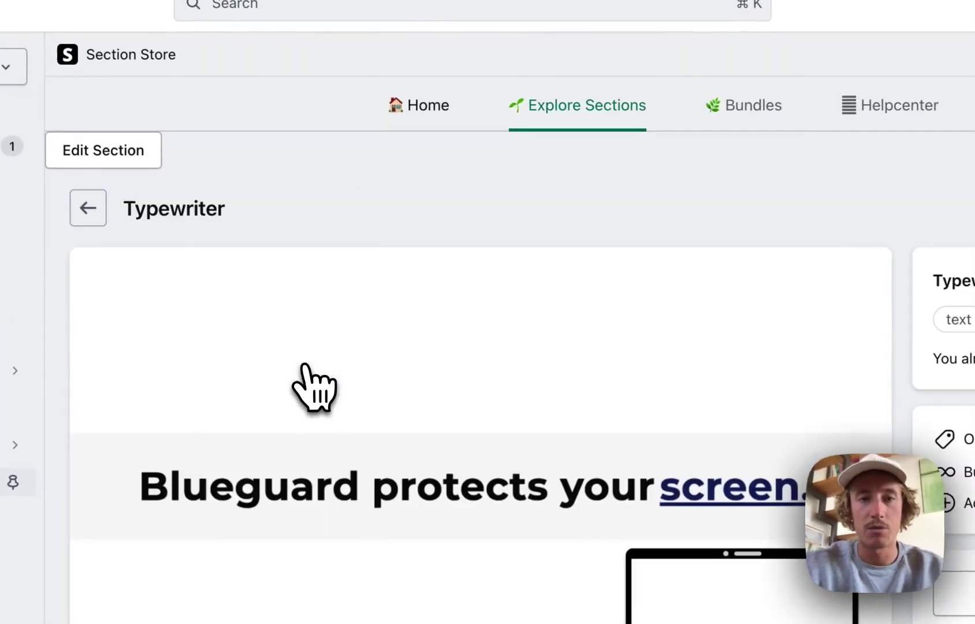
{"action": "scroll", "coordinate": [506, 326], "scroll_direction": "down", "scroll_amount": 3}
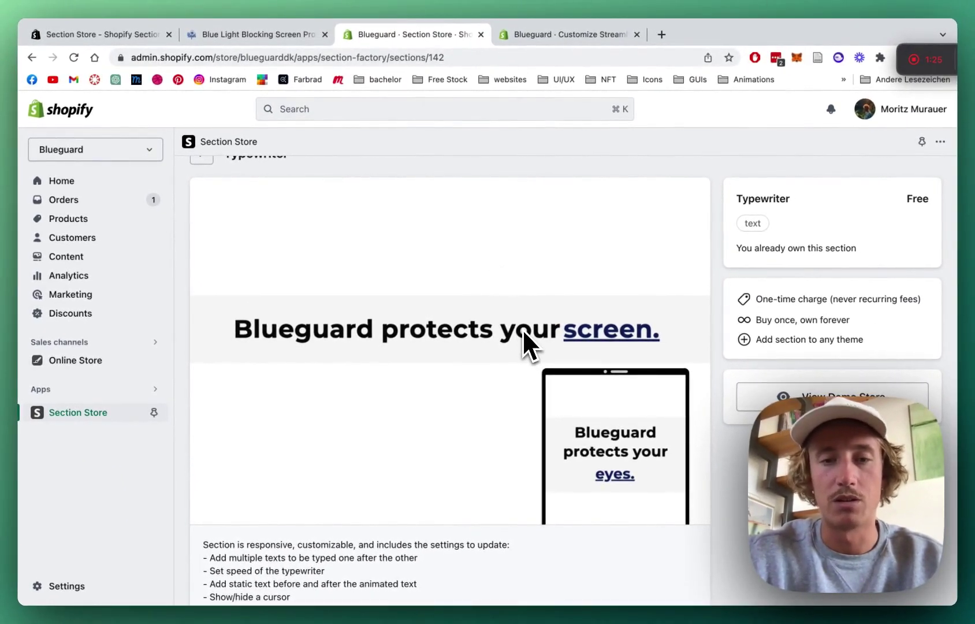
{"action": "scroll", "coordinate": [503, 295], "scroll_direction": "down", "scroll_amount": 1}
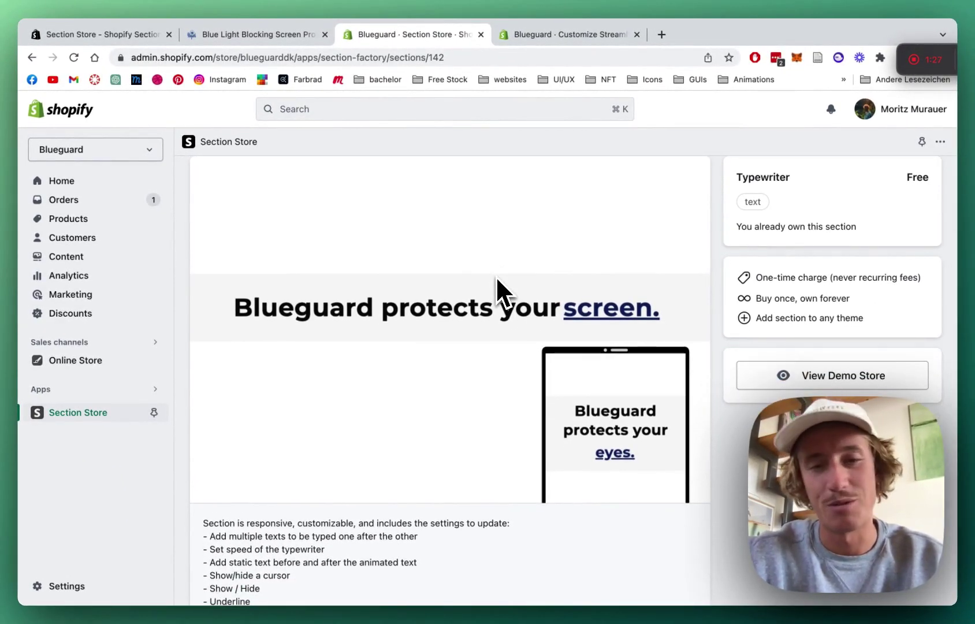
{"action": "scroll", "coordinate": [497, 280], "scroll_direction": "down", "scroll_amount": 1}
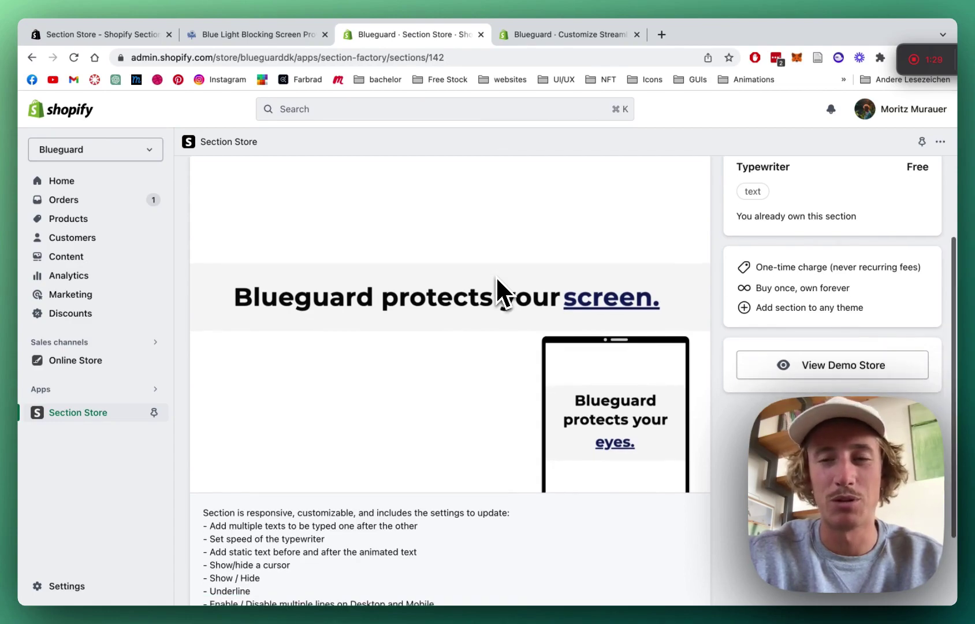
{"action": "scroll", "coordinate": [496, 275], "scroll_direction": "up", "scroll_amount": 5}
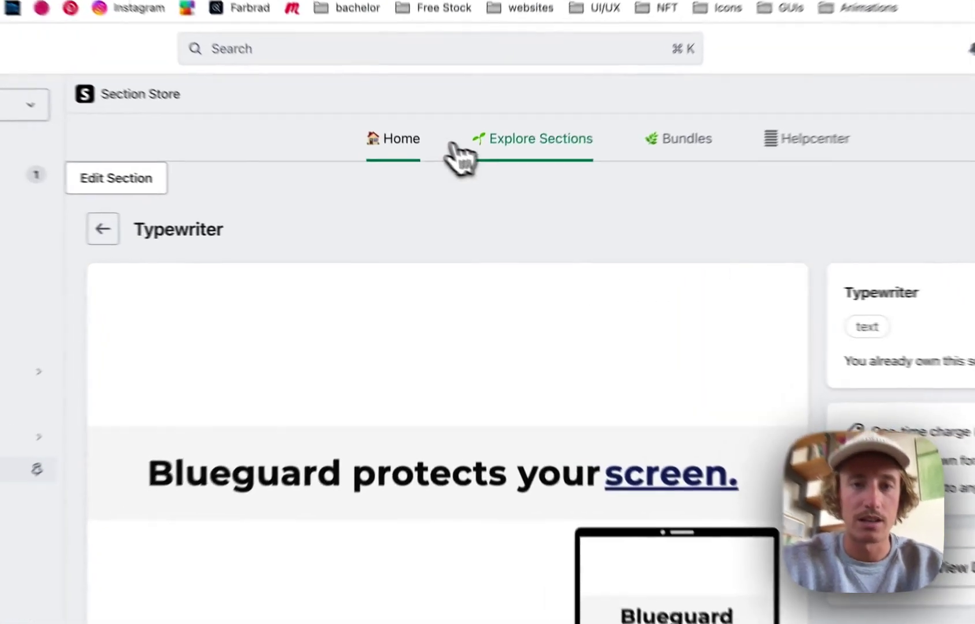
{"action": "left_click", "coordinate": [413, 140]}
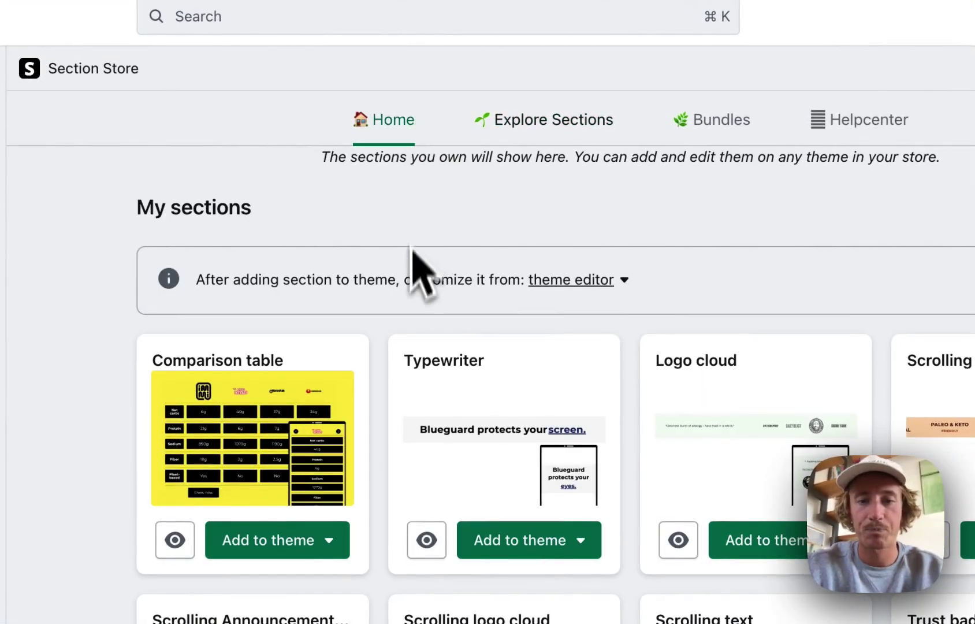
{"action": "scroll", "coordinate": [412, 248], "scroll_direction": "down", "scroll_amount": 2}
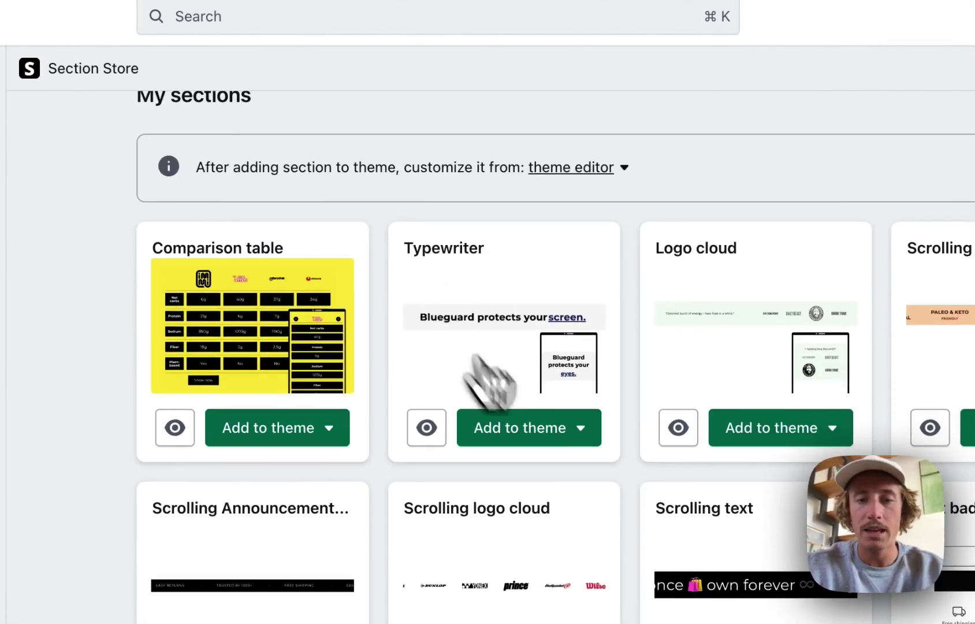
{"action": "left_click", "coordinate": [566, 436]}
Add the Typewriter section to Streamline (Live) and go to the Online Store Themes page.
{"action": "scroll", "coordinate": [549, 475], "scroll_direction": "down", "scroll_amount": 2}
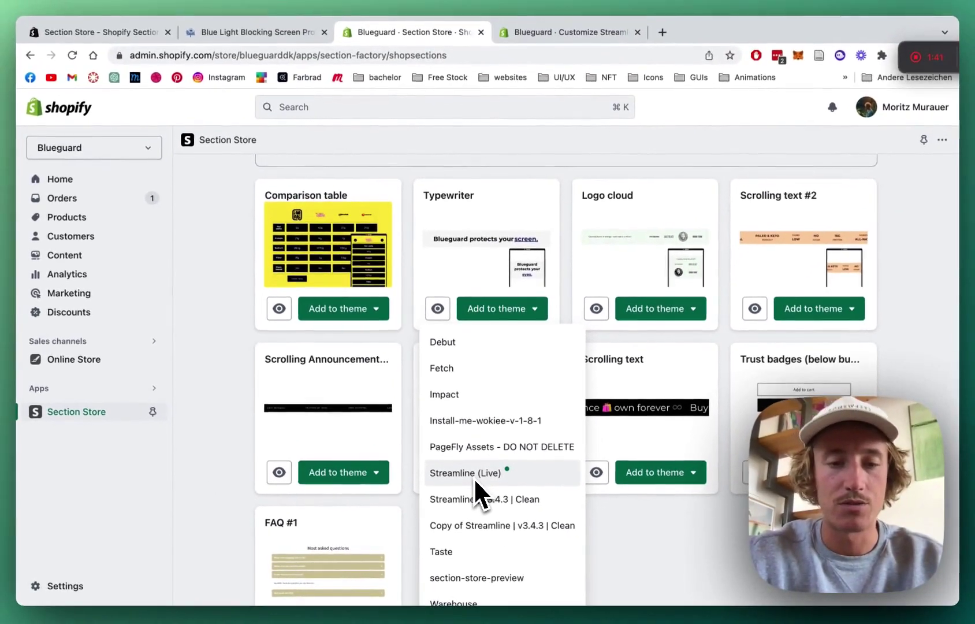
{"action": "left_click", "coordinate": [516, 468]}
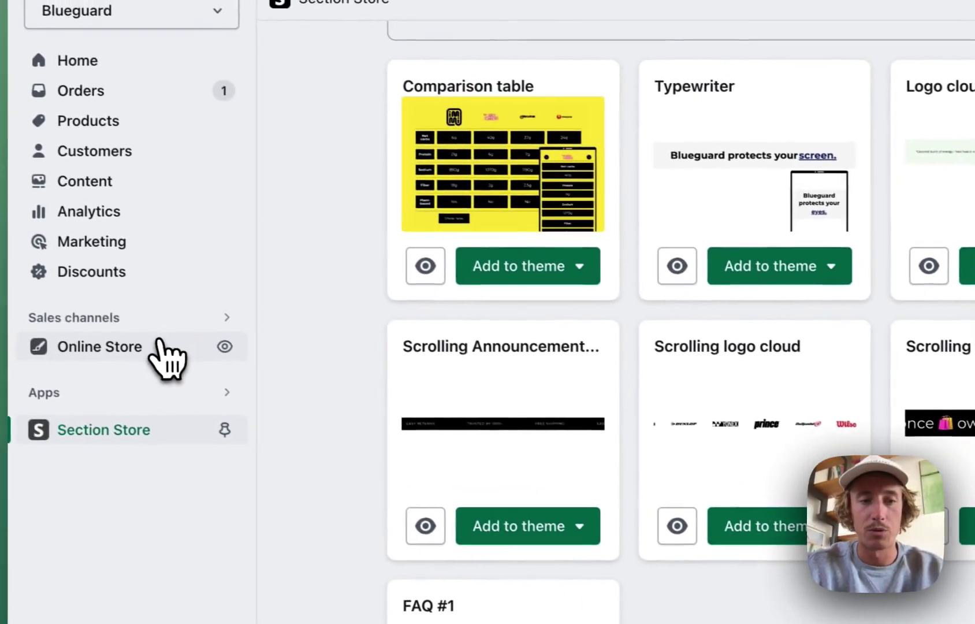
{"action": "left_click", "coordinate": [157, 341]}
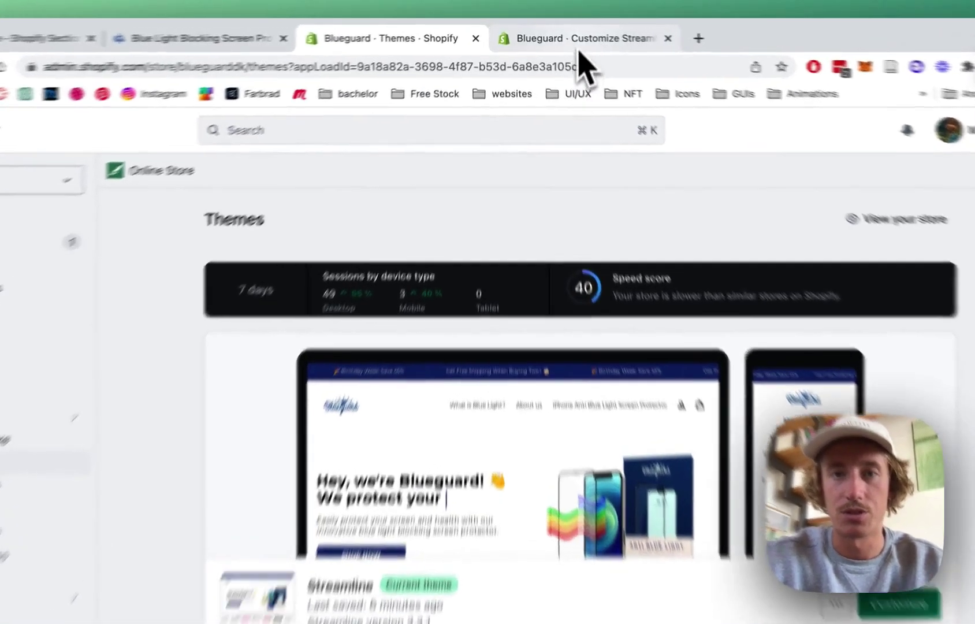
Customize the live Streamline theme and hide the existing SS - Typewriter section on the home page.
{"action": "left_click", "coordinate": [570, 34]}
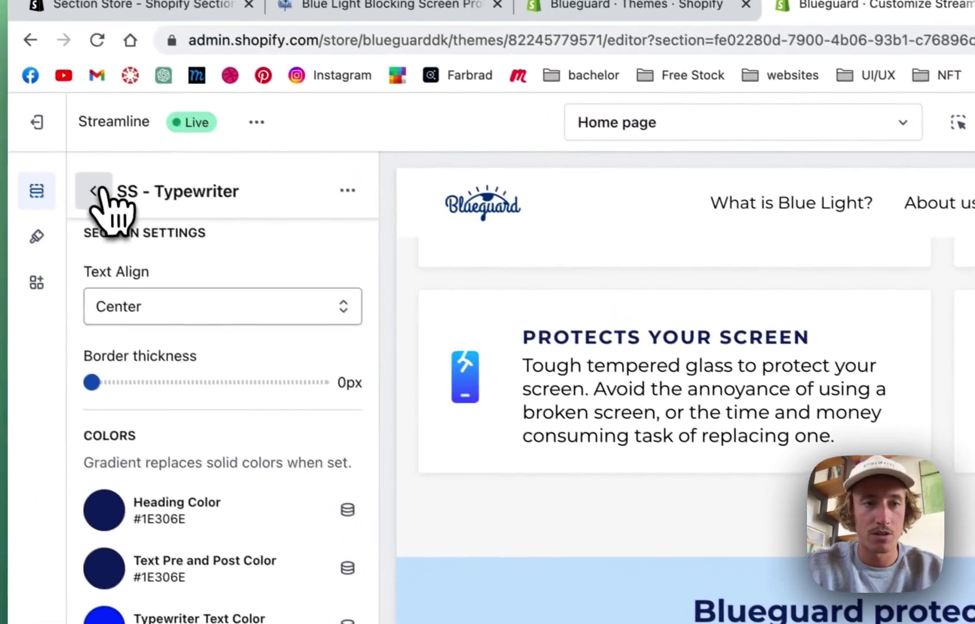
{"action": "left_click", "coordinate": [93, 188]}
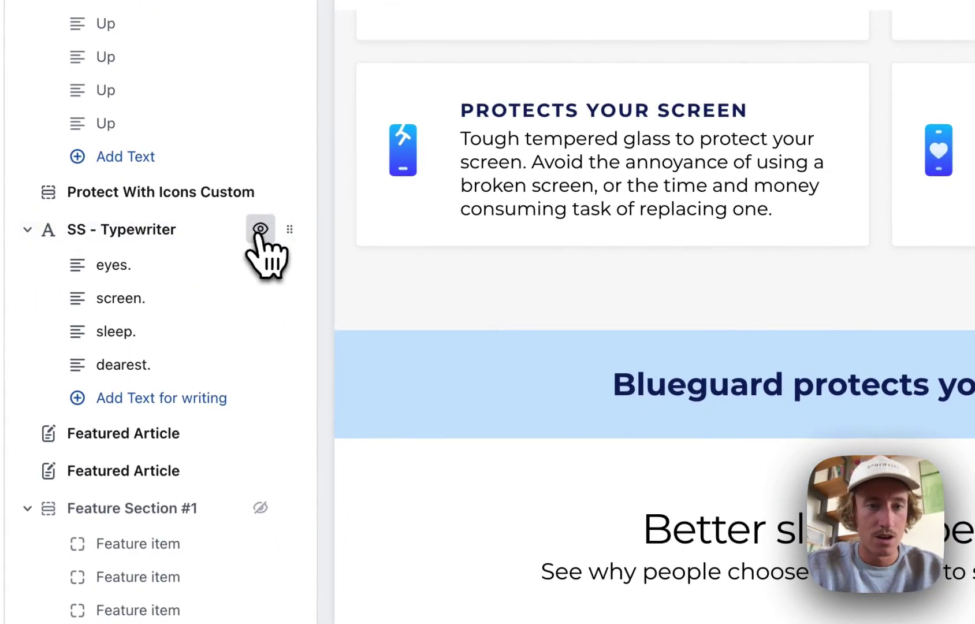
{"action": "left_click", "coordinate": [312, 399]}
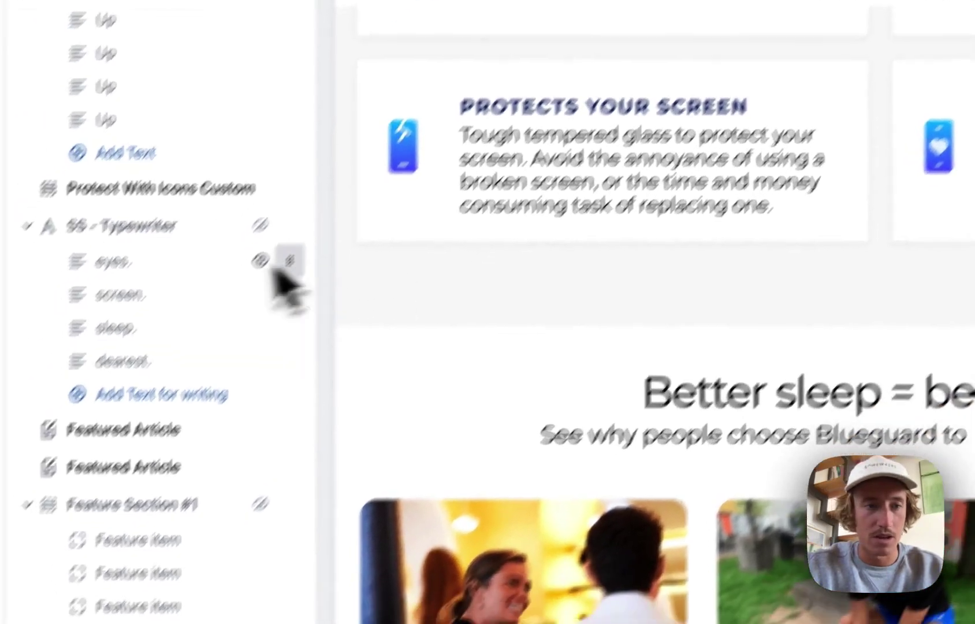
{"action": "scroll", "coordinate": [283, 283], "scroll_direction": "down", "scroll_amount": 7}
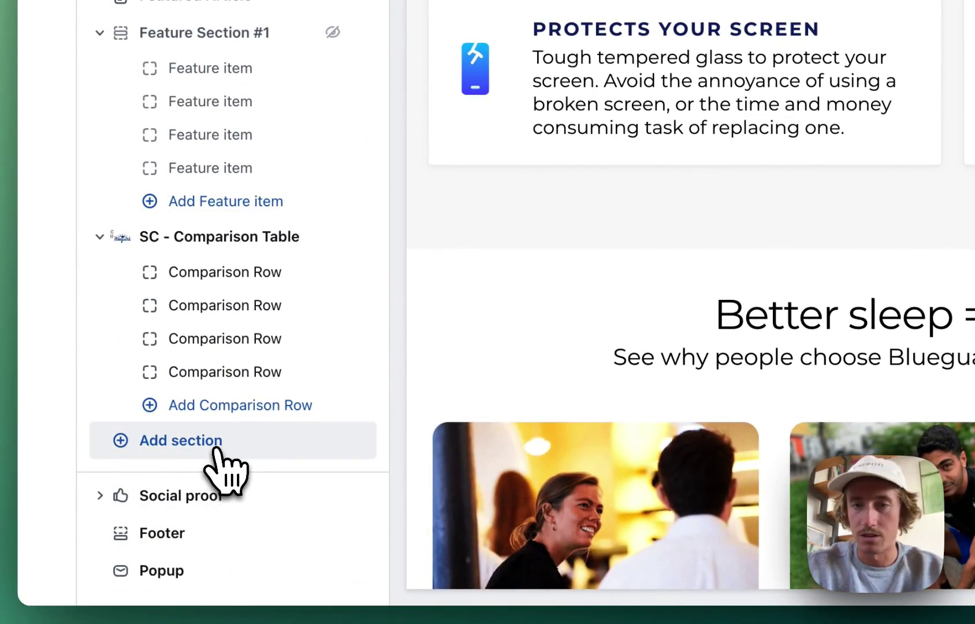
Add a new SS - Typewriter section found by searching 'ss'.
{"action": "left_click", "coordinate": [216, 450]}
{"action": "type", "text": "ss"}
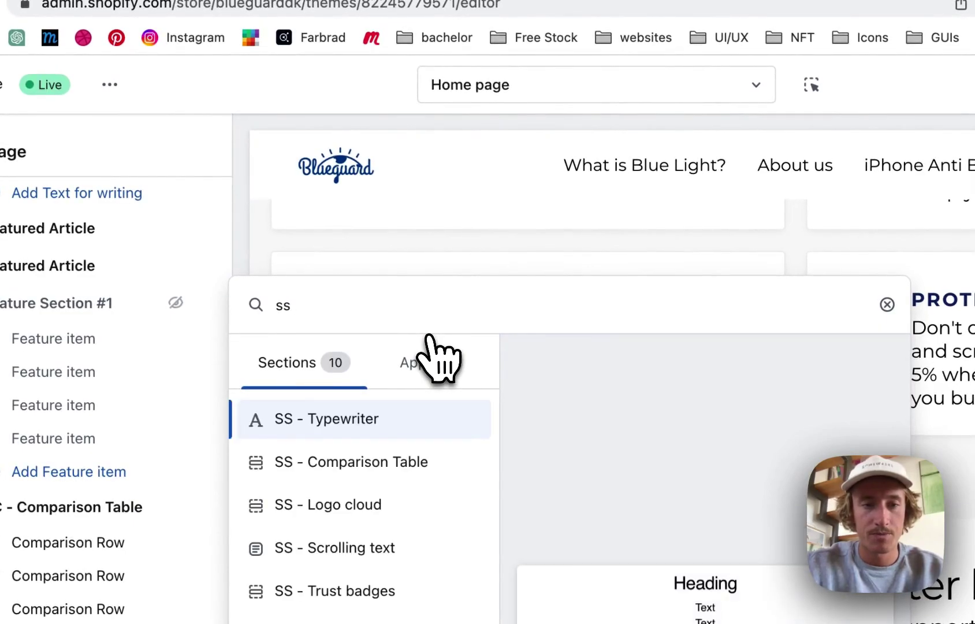
{"action": "left_click", "coordinate": [379, 419]}
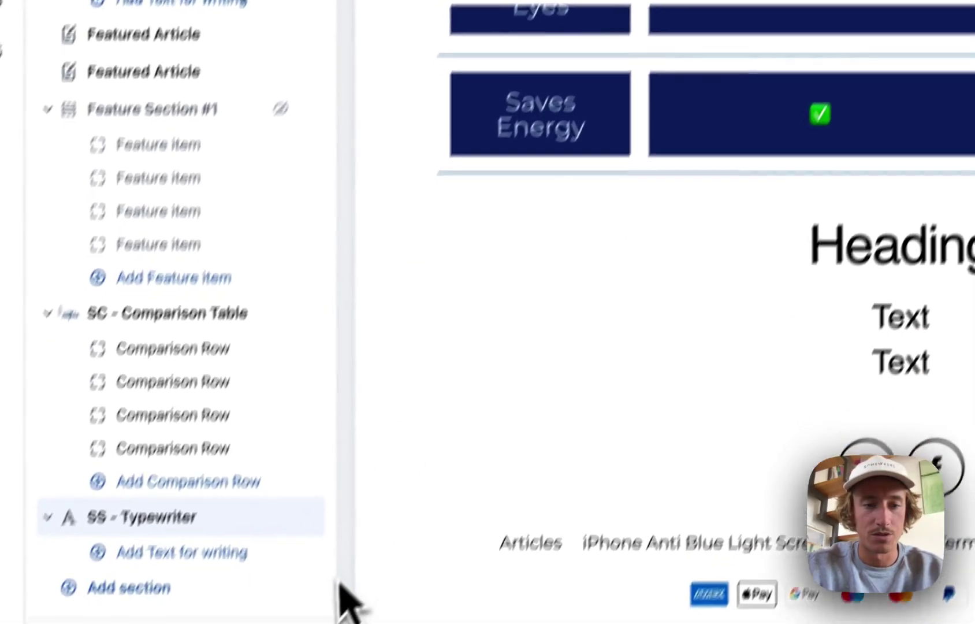
Drag the new typewriter section below Protect With Icons Custom and add a word block.
{"action": "left_click_drag", "start_coordinate": [216, 623], "coordinate": [197, 430]}
{"action": "left_click_drag", "start_coordinate": [338, 179], "coordinate": [320, 246]}
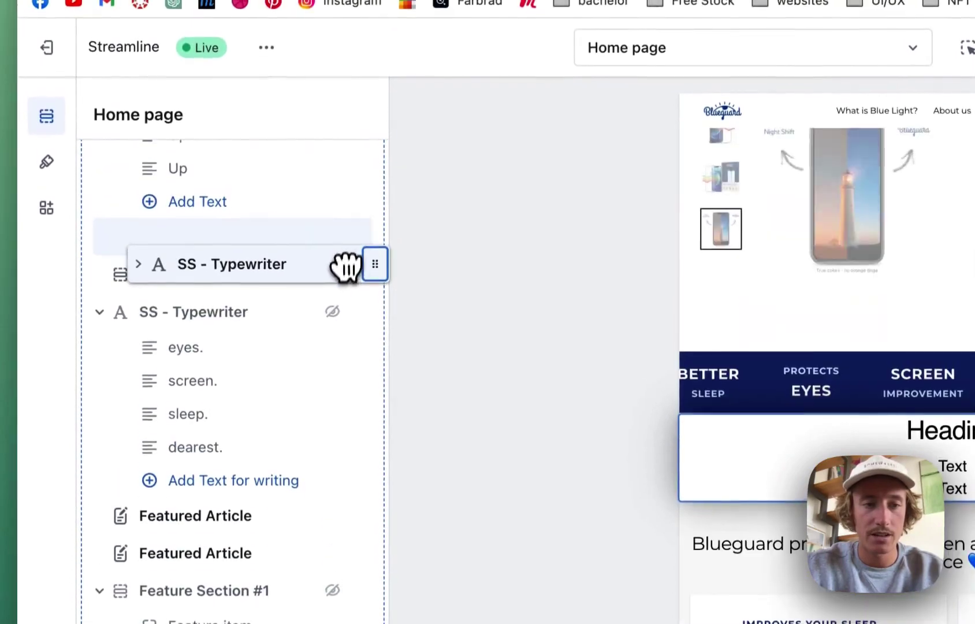
{"action": "left_click_drag", "start_coordinate": [340, 309], "coordinate": [340, 303]}
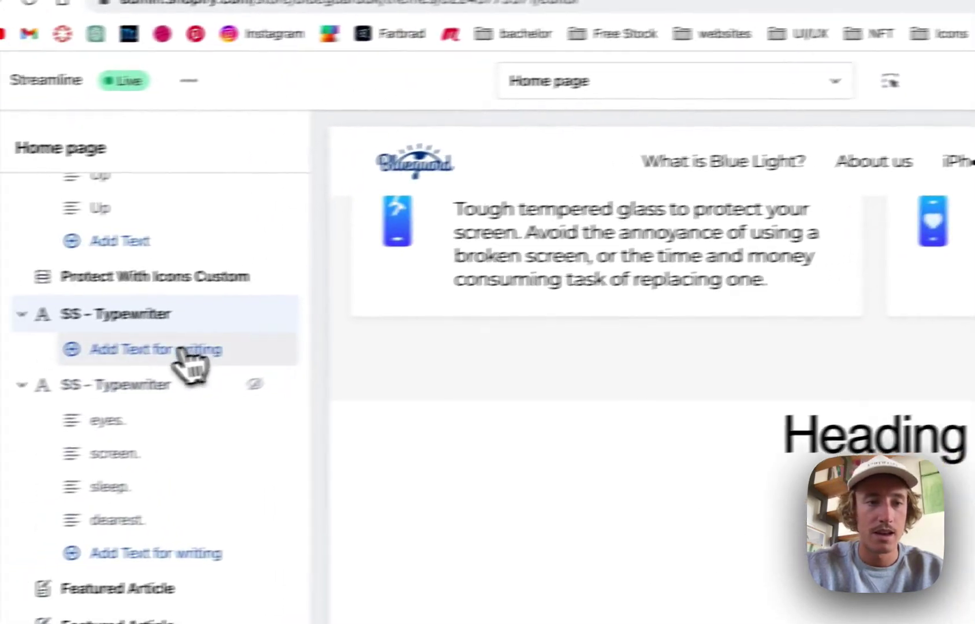
{"action": "left_click", "coordinate": [176, 348]}
Replace the first word block's placeholder text with 'sleep.'.
{"action": "left_click", "coordinate": [156, 350]}
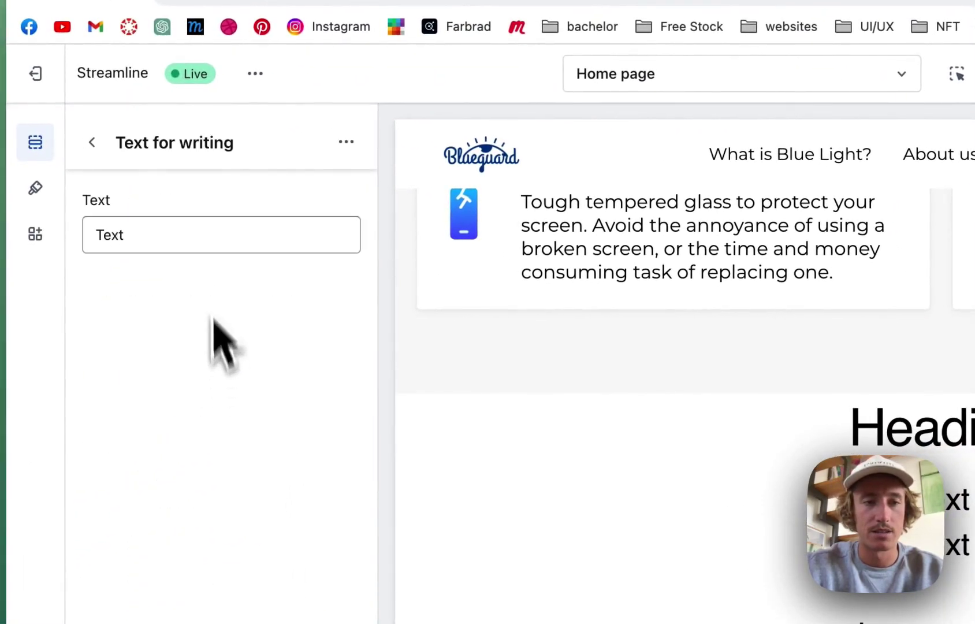
{"action": "key", "text": "BackSpace"}
{"action": "key", "text": "BackSpace"}
{"action": "key", "text": "BackSpace"}
{"action": "key", "text": "BackSpace"}
{"action": "type", "text": "sleep"}
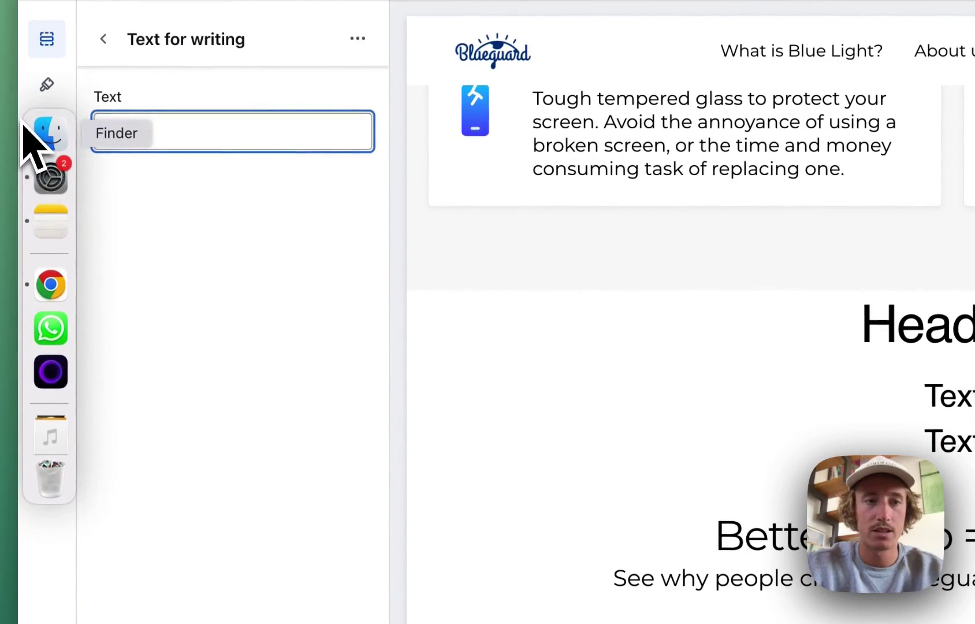
{"action": "type", "text": "."}
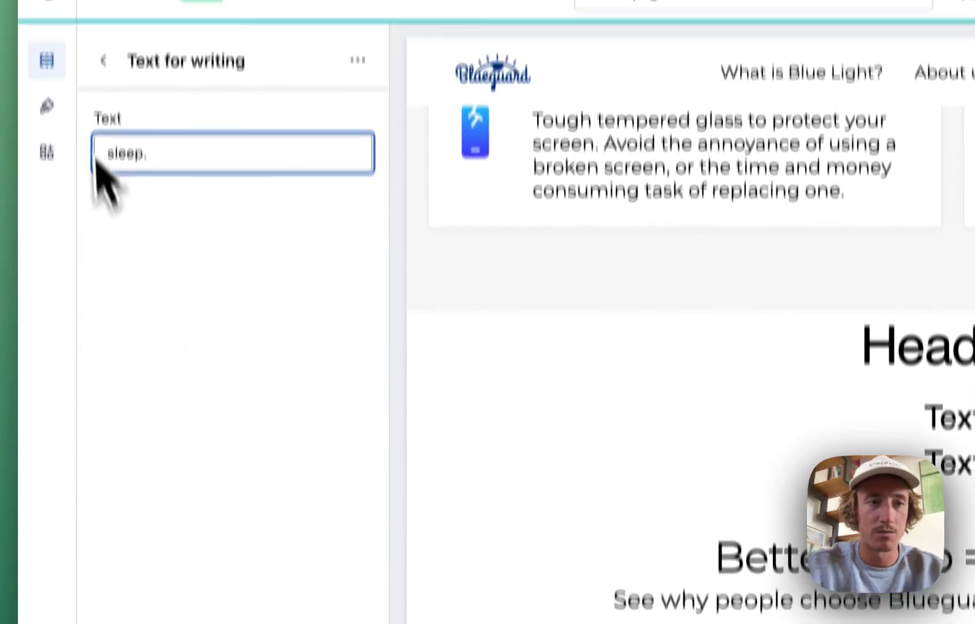
{"action": "left_click", "coordinate": [103, 38]}
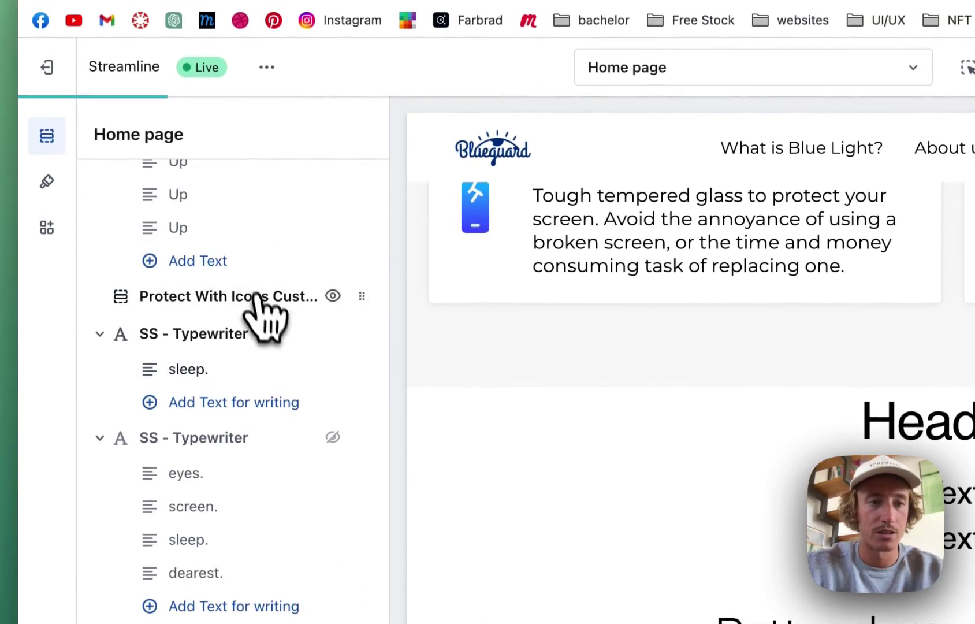
Add two more word blocks, 'screen.' and 'dearest.', and save the theme.
{"action": "left_click", "coordinate": [208, 403]}
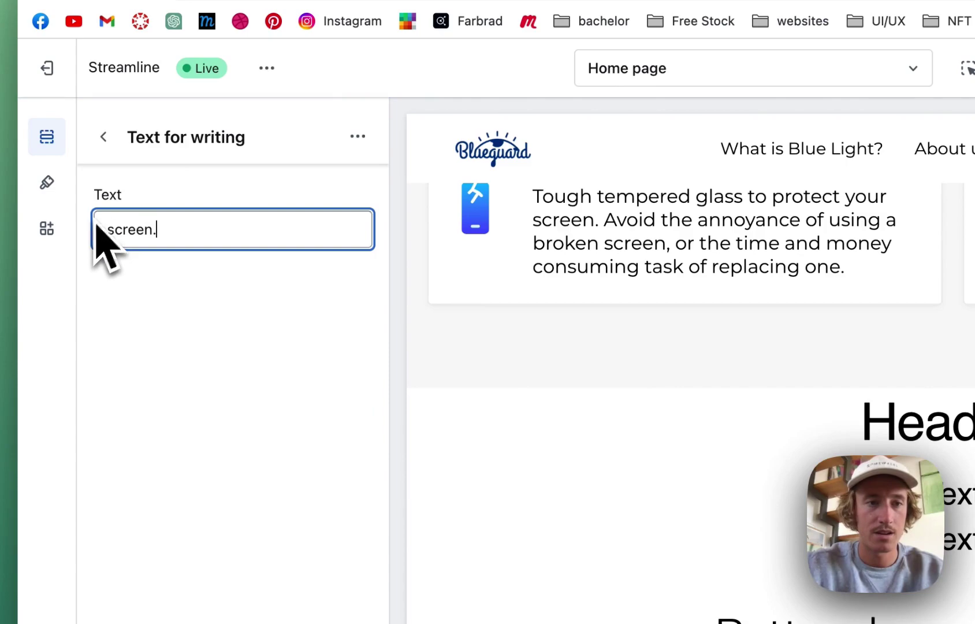
{"action": "left_click", "coordinate": [104, 140]}
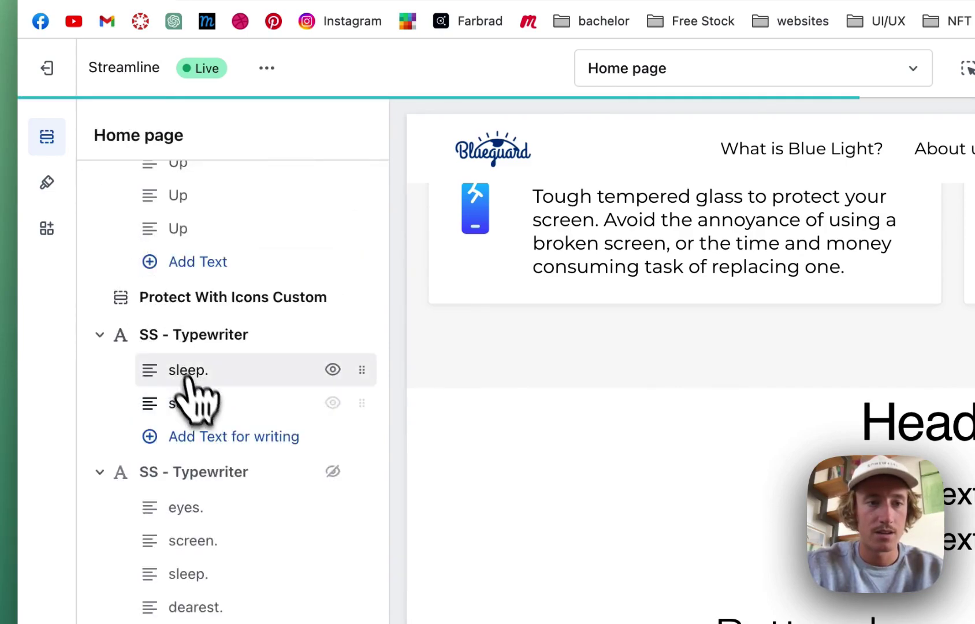
{"action": "left_click", "coordinate": [221, 436]}
{"action": "double_click", "coordinate": [191, 231]}
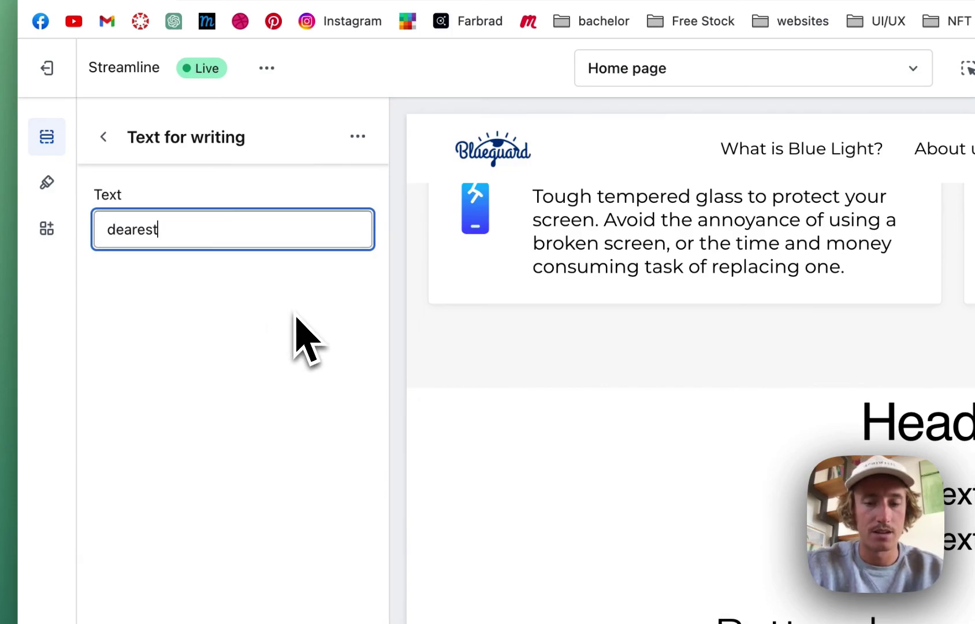
{"action": "left_click", "coordinate": [104, 137]}
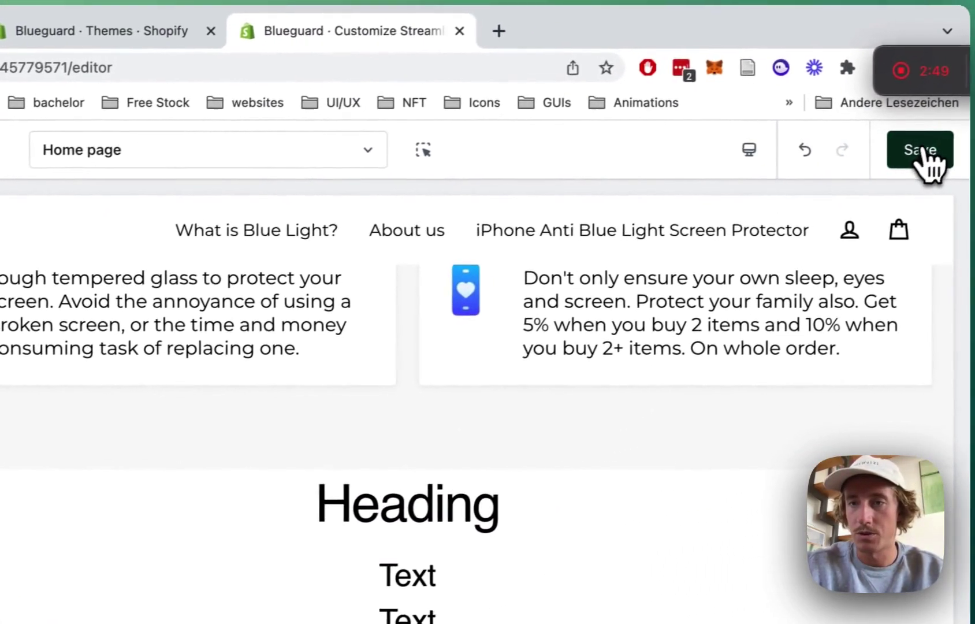
{"action": "left_click", "coordinate": [925, 153]}
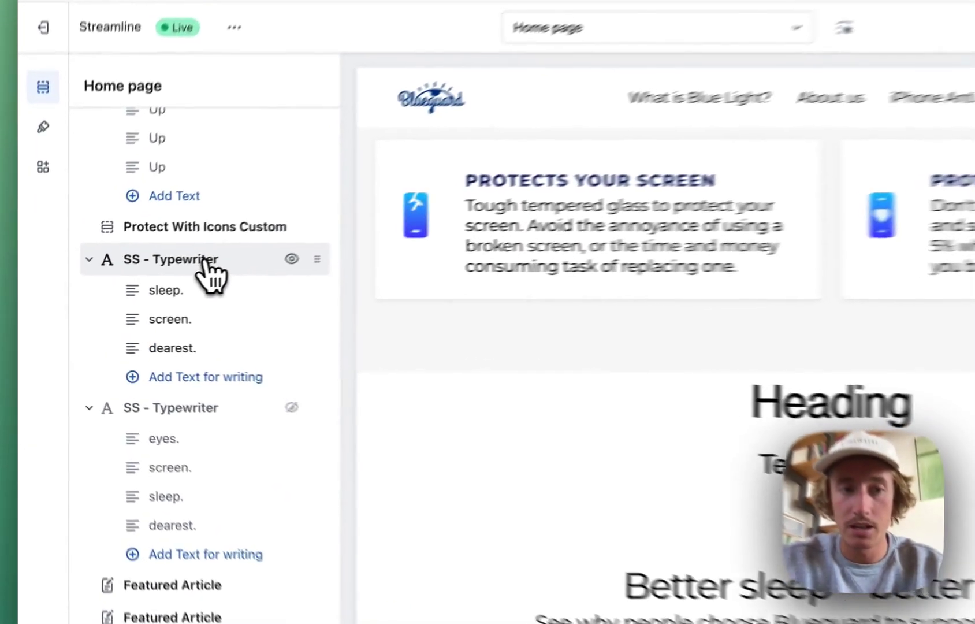
{"action": "left_click", "coordinate": [153, 276]}
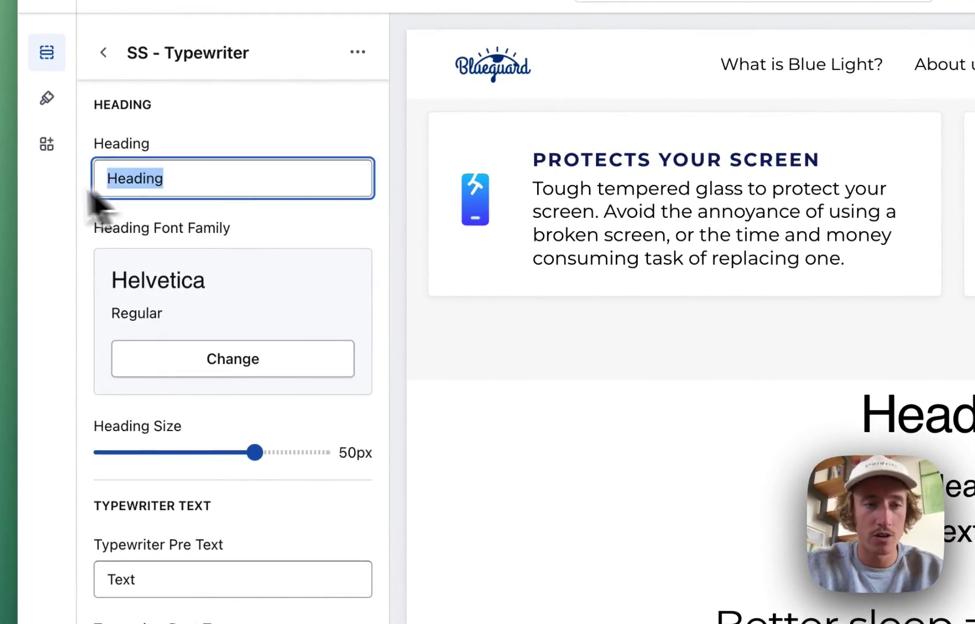
Clear the Typewriter Post Text and set the Pre Text to 'Blueguard is protecting your'.
{"action": "scroll", "coordinate": [279, 316], "scroll_direction": "down", "scroll_amount": 3}
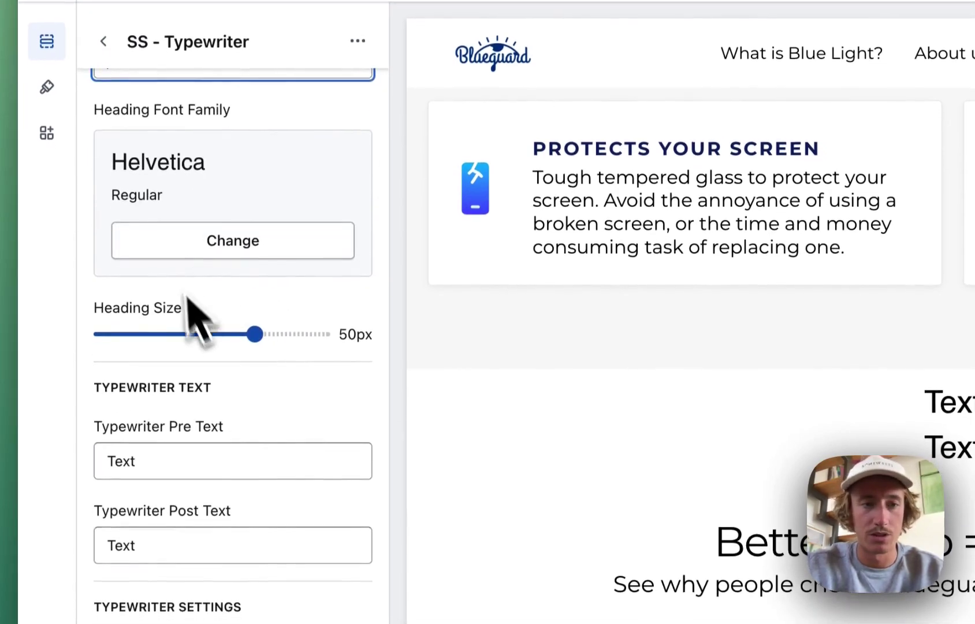
{"action": "scroll", "coordinate": [189, 330], "scroll_direction": "down", "scroll_amount": 3}
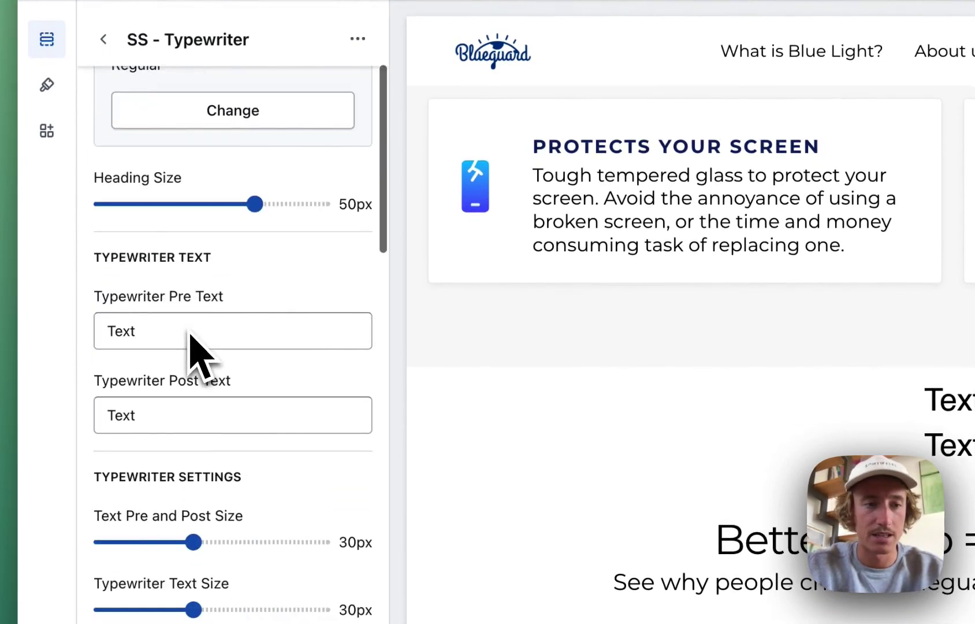
{"action": "left_click_drag", "start_coordinate": [183, 411], "coordinate": [78, 415]}
{"action": "key", "text": "BackSpace"}
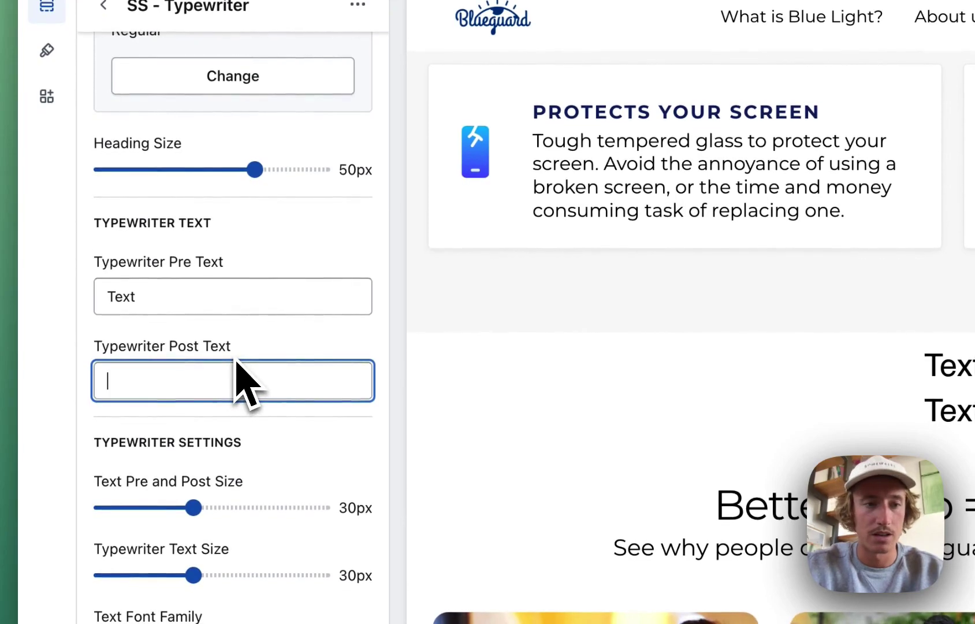
{"action": "left_click_drag", "start_coordinate": [149, 297], "coordinate": [115, 297]}
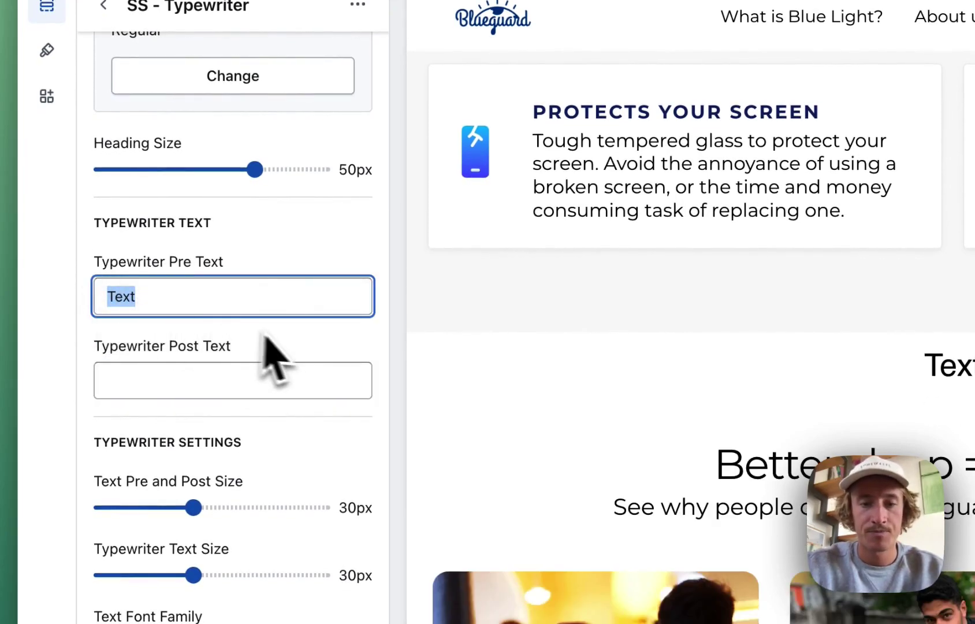
{"action": "type", "text": "Blueguard "}
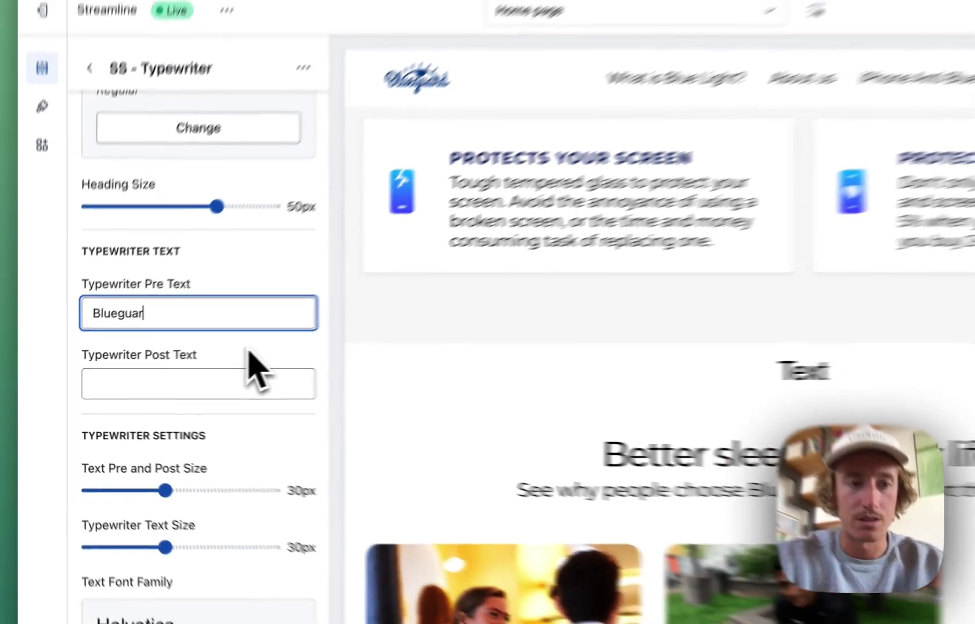
{"action": "type", "text": "is "}
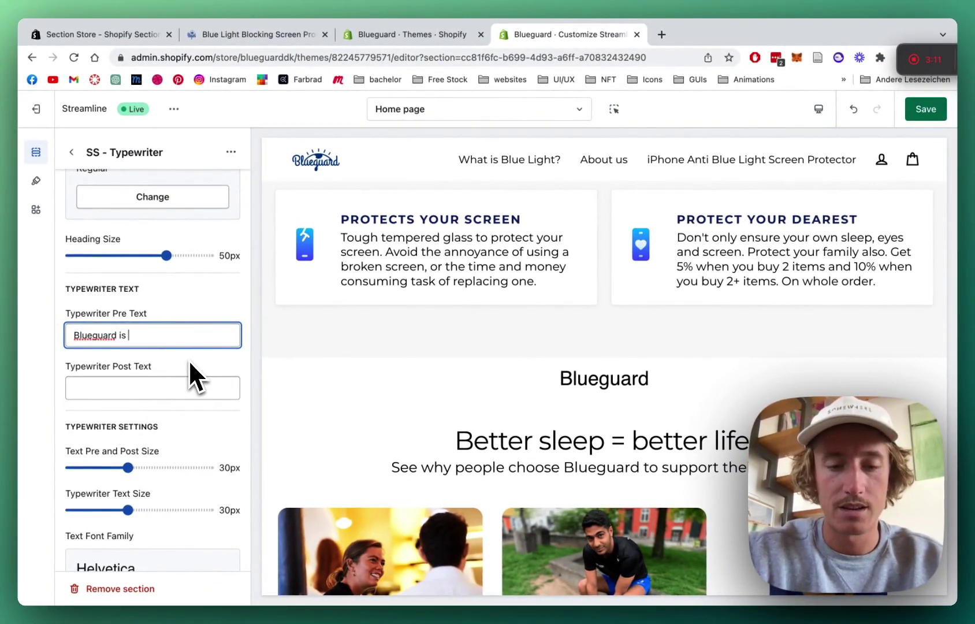
{"action": "type", "text": "protecting your"}
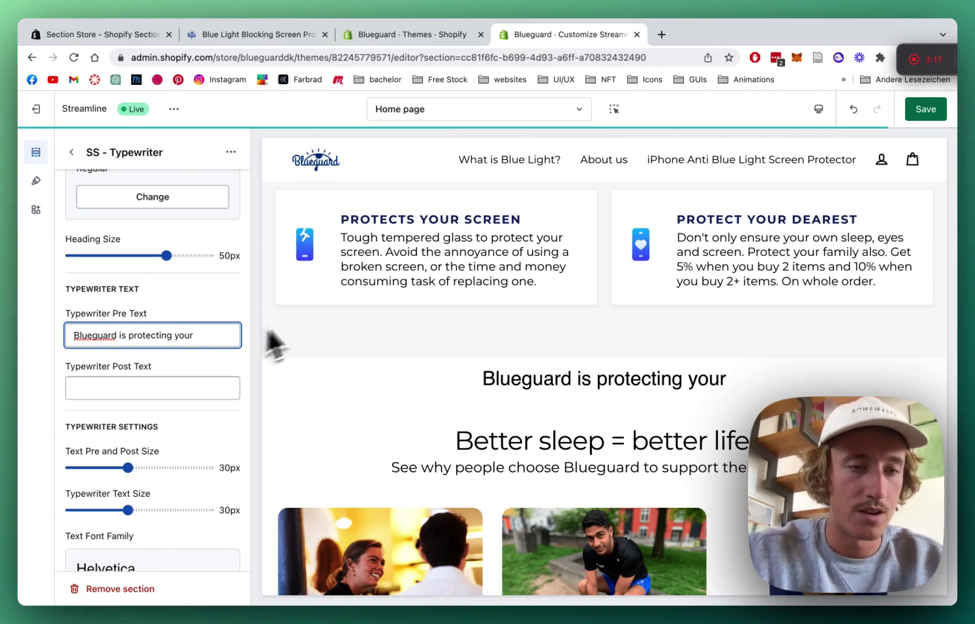
{"action": "scroll", "coordinate": [159, 408], "scroll_direction": "down", "scroll_amount": 2}
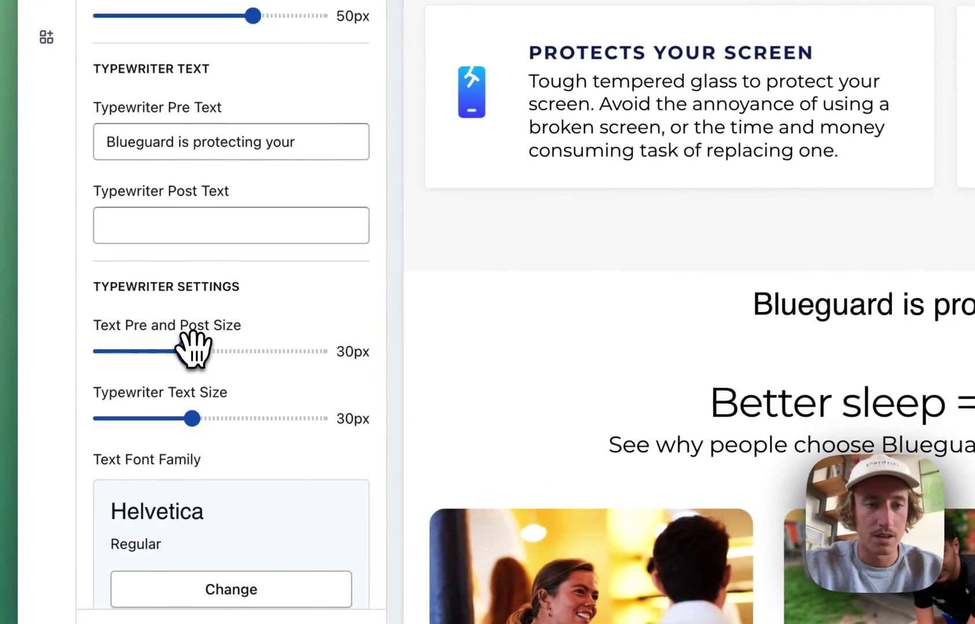
{"action": "scroll", "coordinate": [254, 307], "scroll_direction": "down", "scroll_amount": 2}
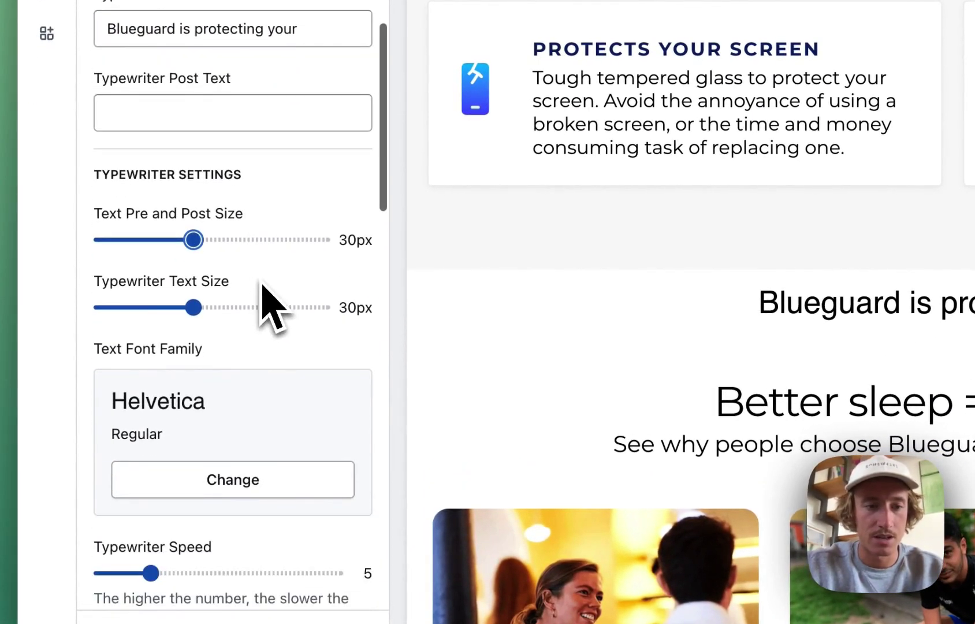
{"action": "left_click", "coordinate": [231, 485]}
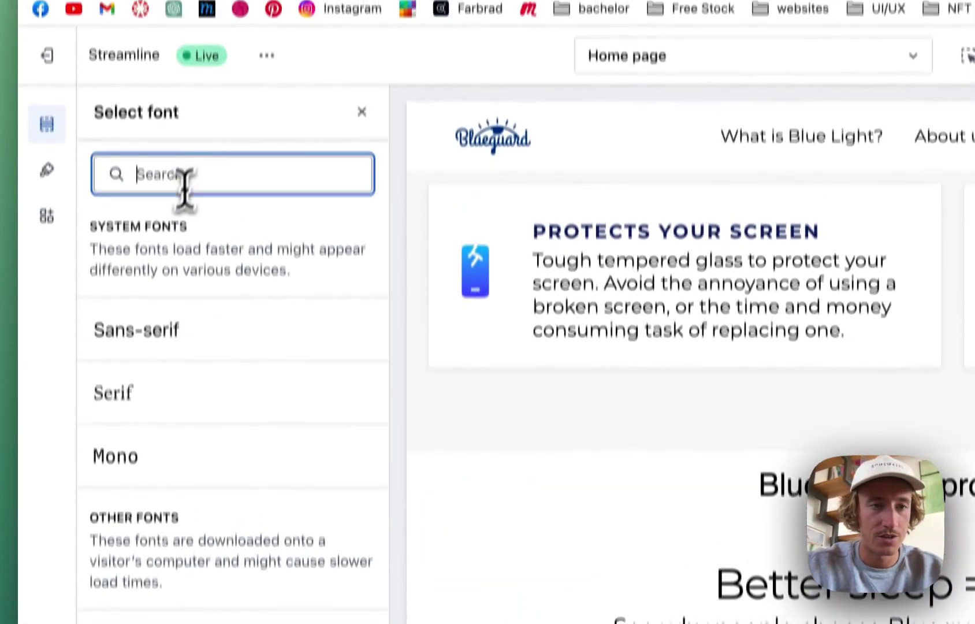
Find Montserrat in the font picker and apply it with the Bold weight.
{"action": "type", "text": "monse"}
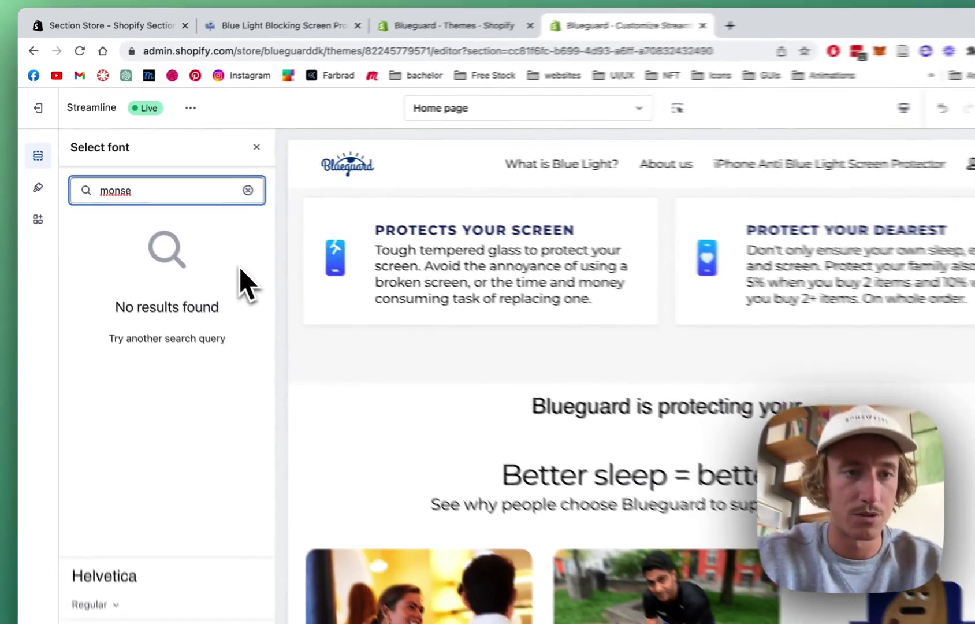
{"action": "key", "text": "BackSpace"}
{"action": "key", "text": "BackSpace"}
{"action": "type", "text": "t"}
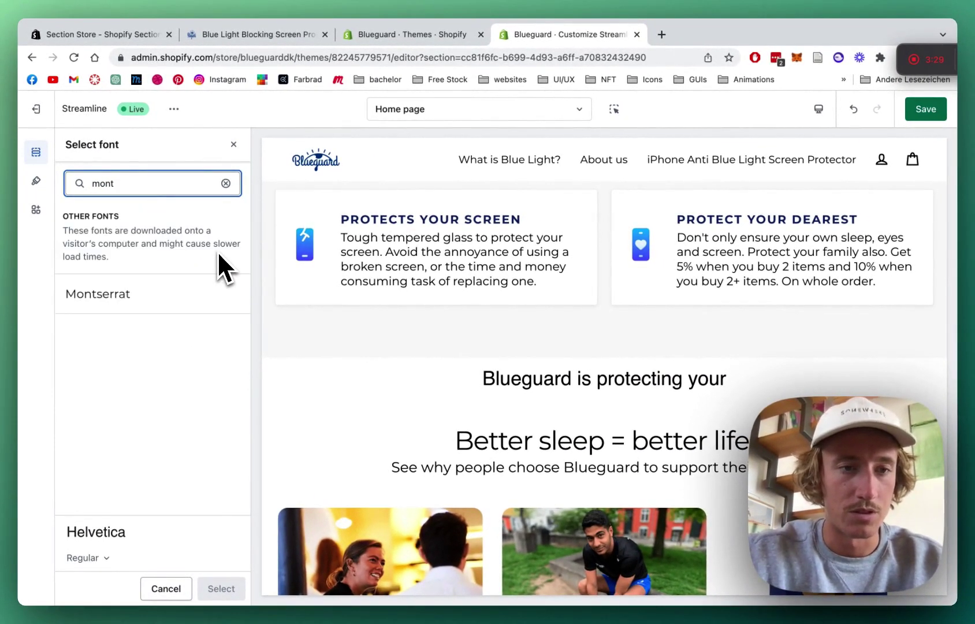
{"action": "left_click", "coordinate": [150, 300]}
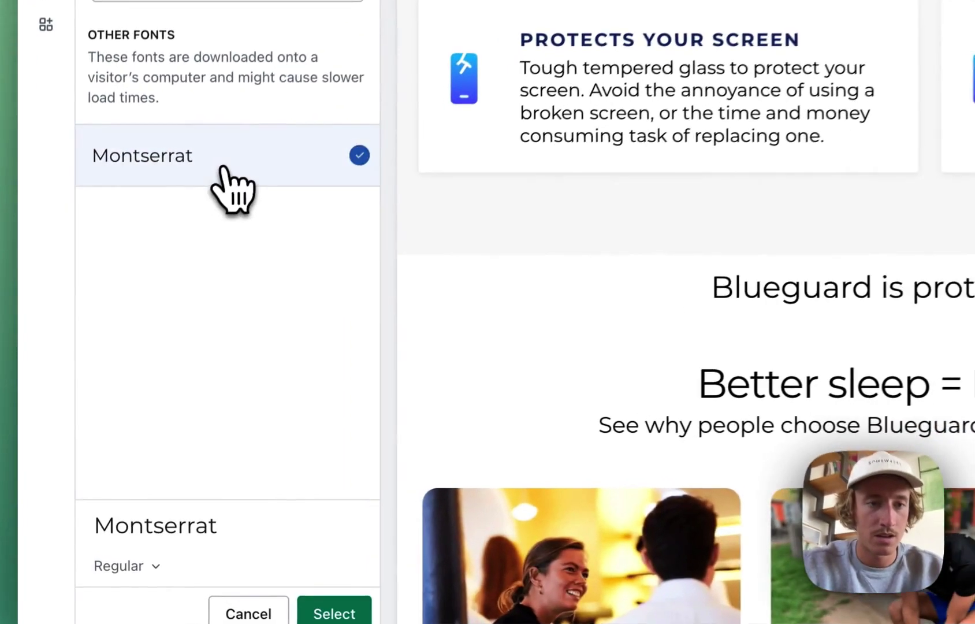
{"action": "left_click", "coordinate": [130, 565]}
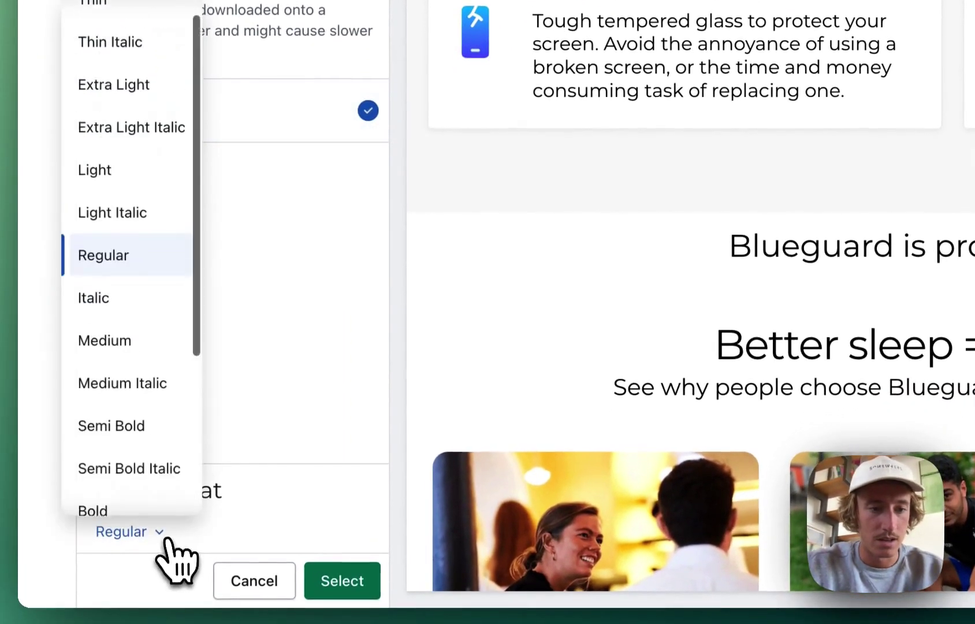
{"action": "scroll", "coordinate": [165, 486], "scroll_direction": "down", "scroll_amount": 4}
{"action": "left_click", "coordinate": [141, 281]}
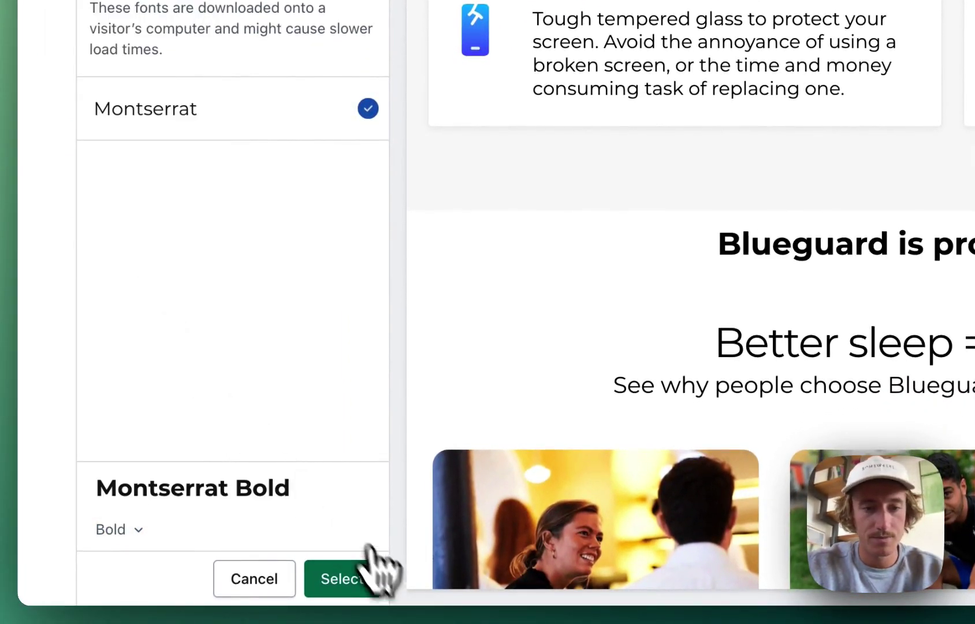
{"action": "left_click", "coordinate": [343, 580]}
{"action": "scroll", "coordinate": [315, 282], "scroll_direction": "down", "scroll_amount": 6}
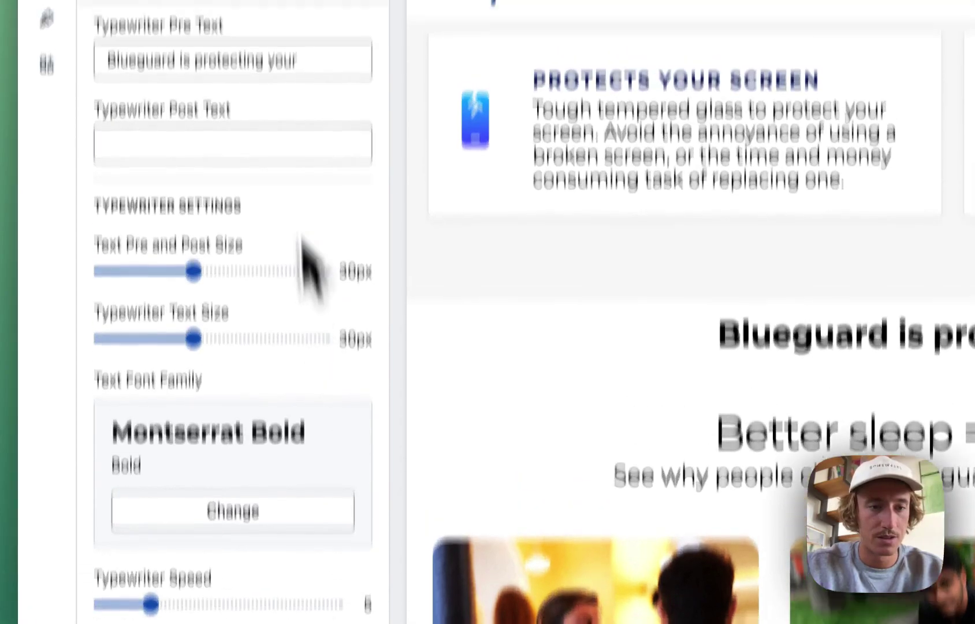
{"action": "scroll", "coordinate": [285, 267], "scroll_direction": "up", "scroll_amount": 2}
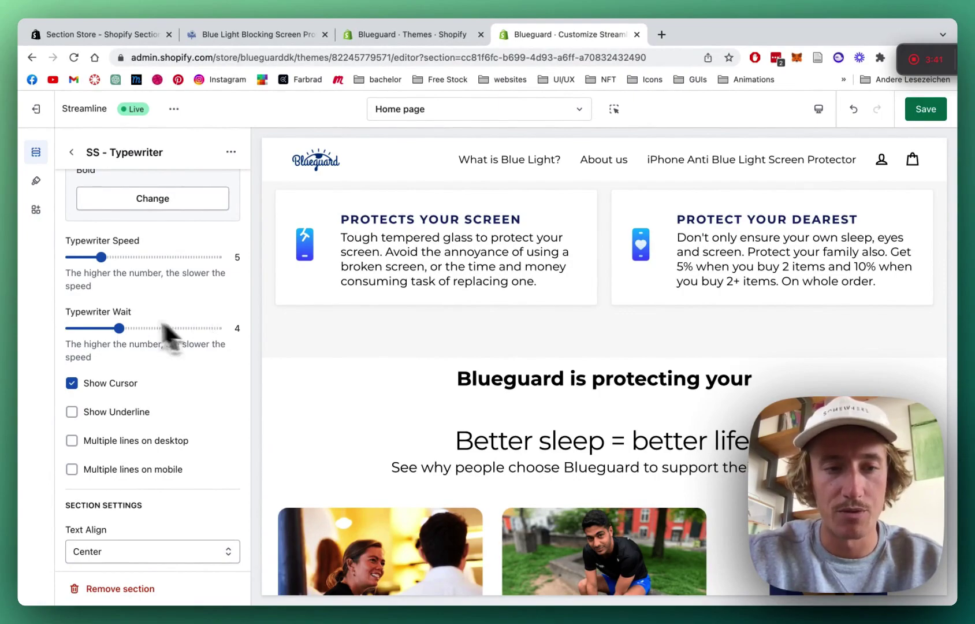
Try Left text alignment for the section, then switch it back to Center.
{"action": "scroll", "coordinate": [162, 346], "scroll_direction": "down", "scroll_amount": 5}
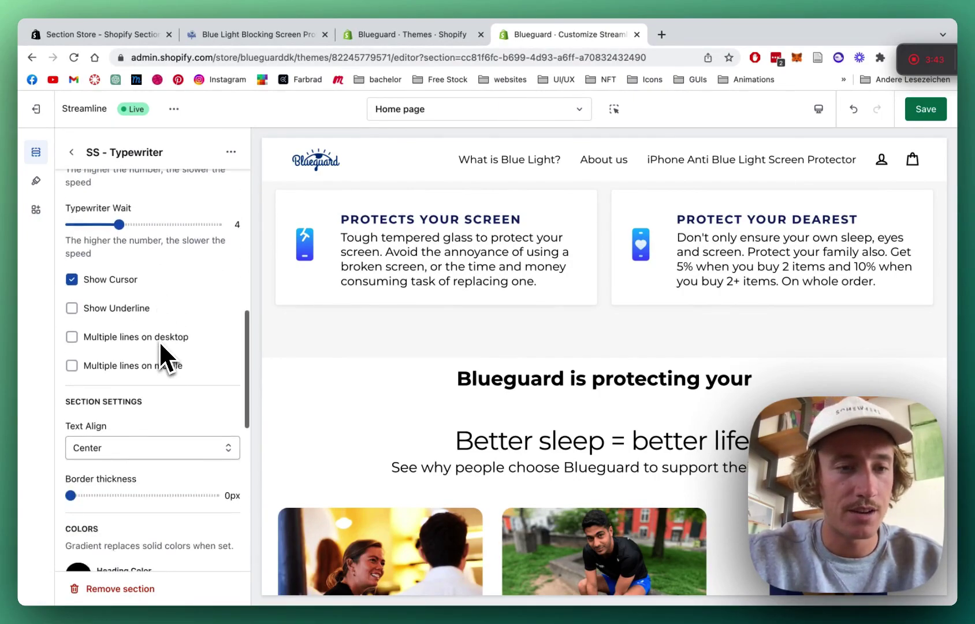
{"action": "left_click", "coordinate": [177, 389]}
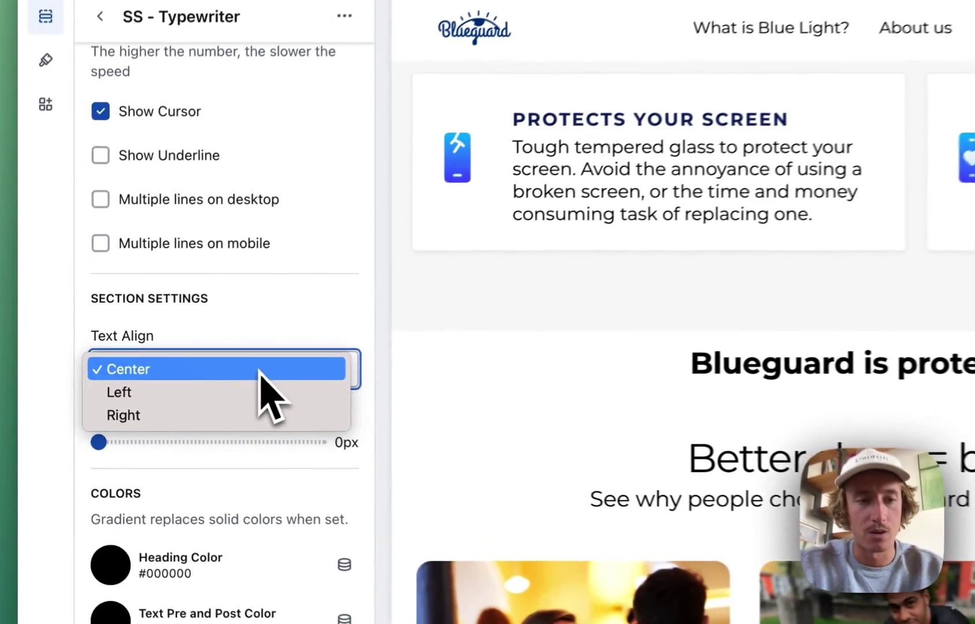
{"action": "left_click", "coordinate": [176, 392]}
{"action": "left_click", "coordinate": [188, 383]}
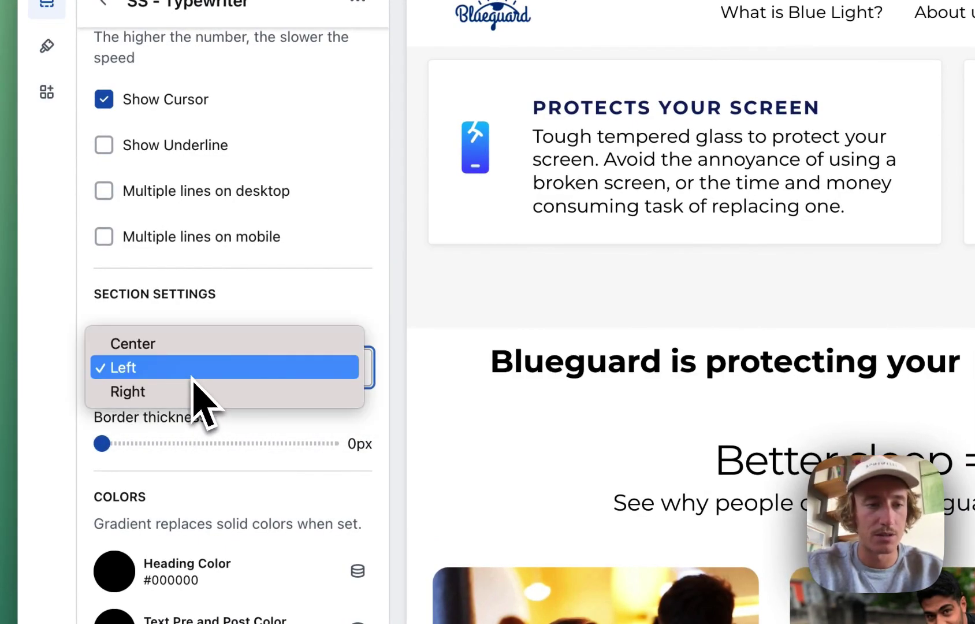
{"action": "left_click", "coordinate": [208, 346]}
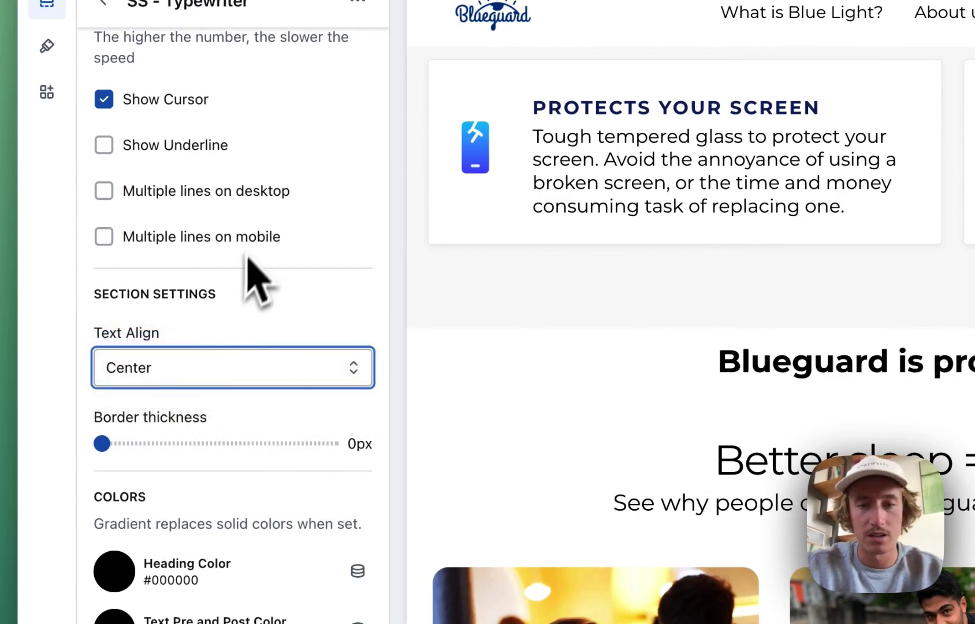
Raise the section's top and bottom padding from 4px to 28px.
{"action": "scroll", "coordinate": [249, 260], "scroll_direction": "down", "scroll_amount": 2}
{"action": "scroll", "coordinate": [218, 392], "scroll_direction": "down", "scroll_amount": 2}
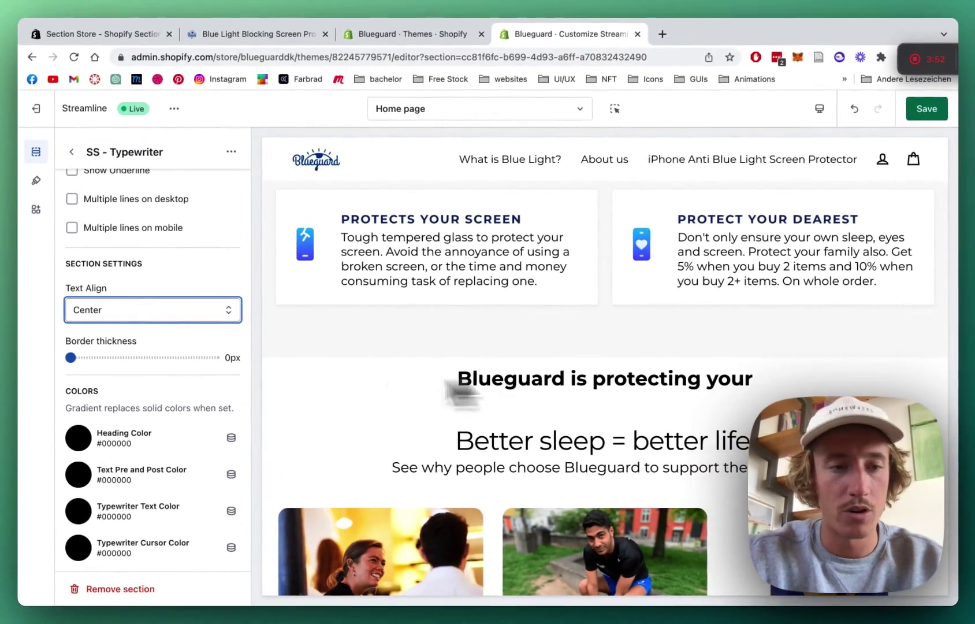
{"action": "scroll", "coordinate": [107, 378], "scroll_direction": "down", "scroll_amount": 3}
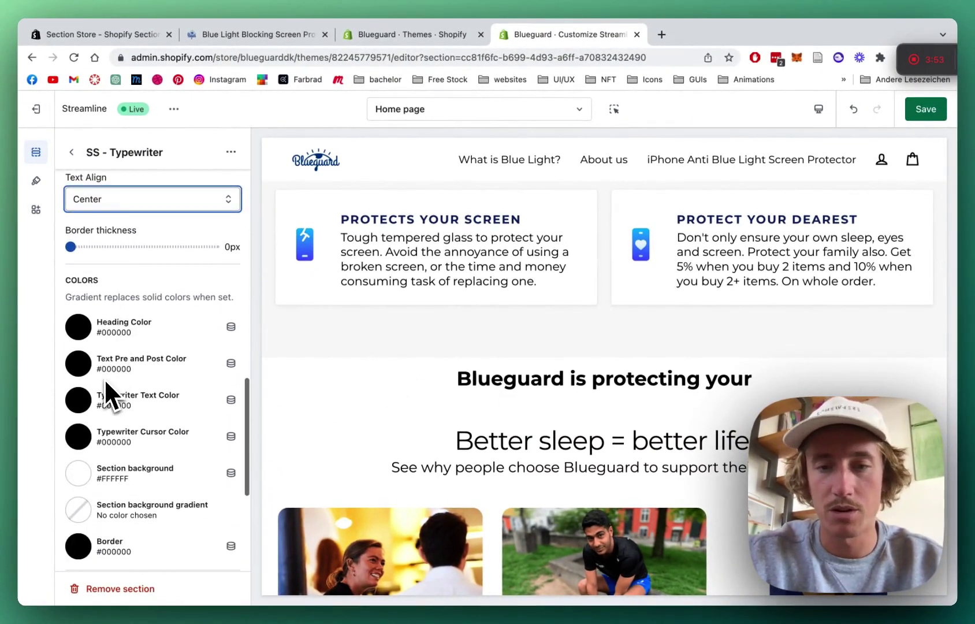
{"action": "scroll", "coordinate": [87, 338], "scroll_direction": "down", "scroll_amount": 6}
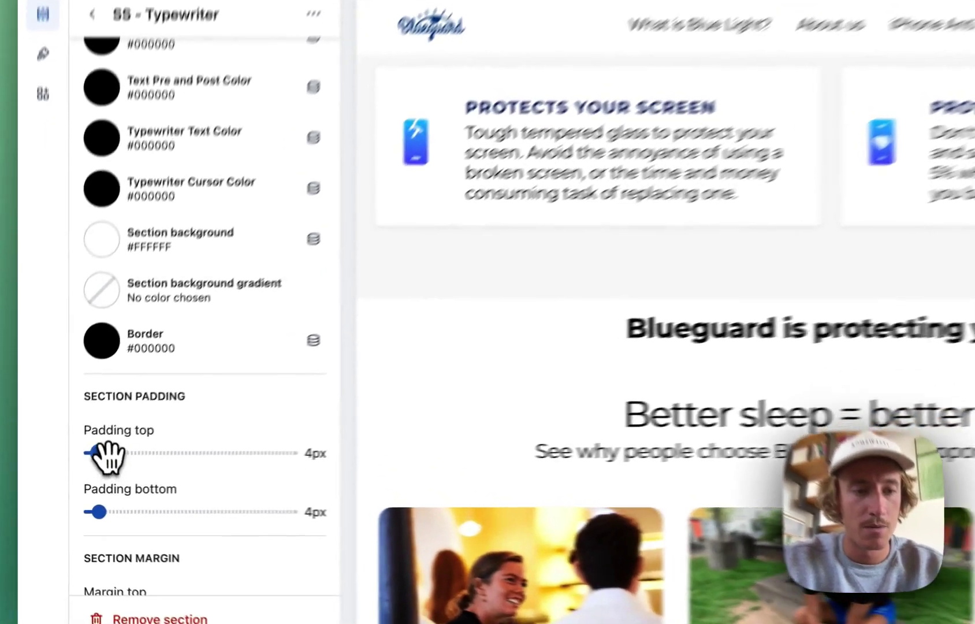
{"action": "left_click_drag", "start_coordinate": [73, 468], "coordinate": [94, 468]}
{"action": "mouse_move", "coordinate": [144, 444]}
{"action": "left_mouse_down"}
{"action": "mouse_move", "coordinate": [162, 443]}
{"action": "mouse_move", "coordinate": [160, 455]}
{"action": "left_mouse_up"}
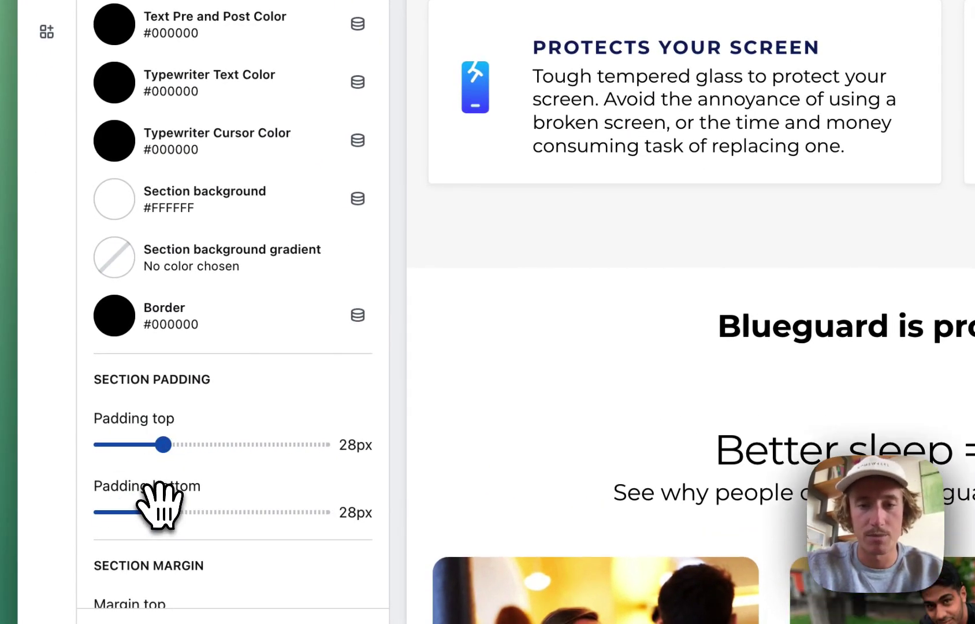
{"action": "scroll", "coordinate": [138, 305], "scroll_direction": "up", "scroll_amount": 3}
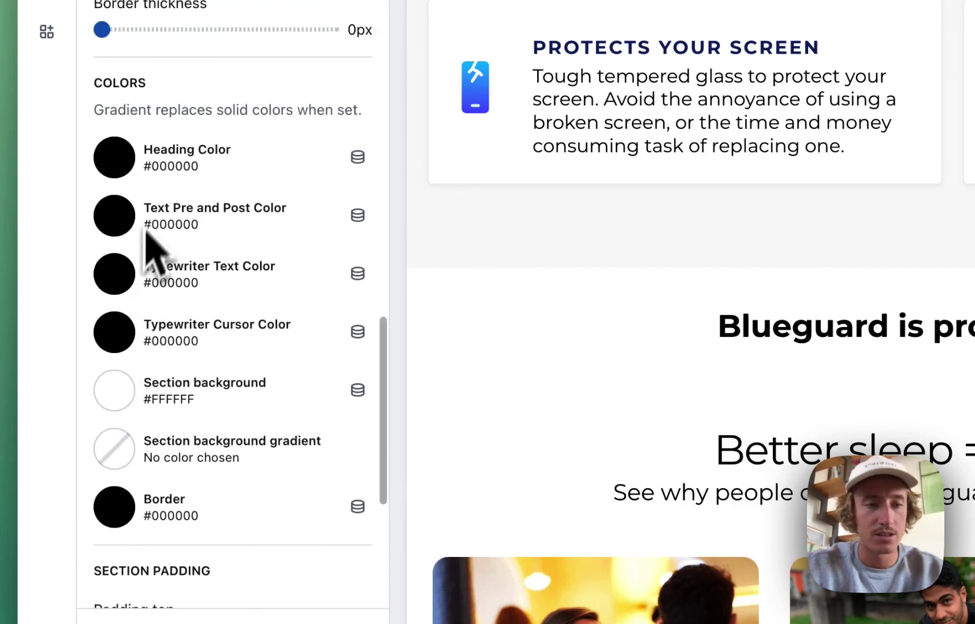
Color the lead text #526194 and the typed words bright blue #023BFF.
{"action": "left_click", "coordinate": [119, 218]}
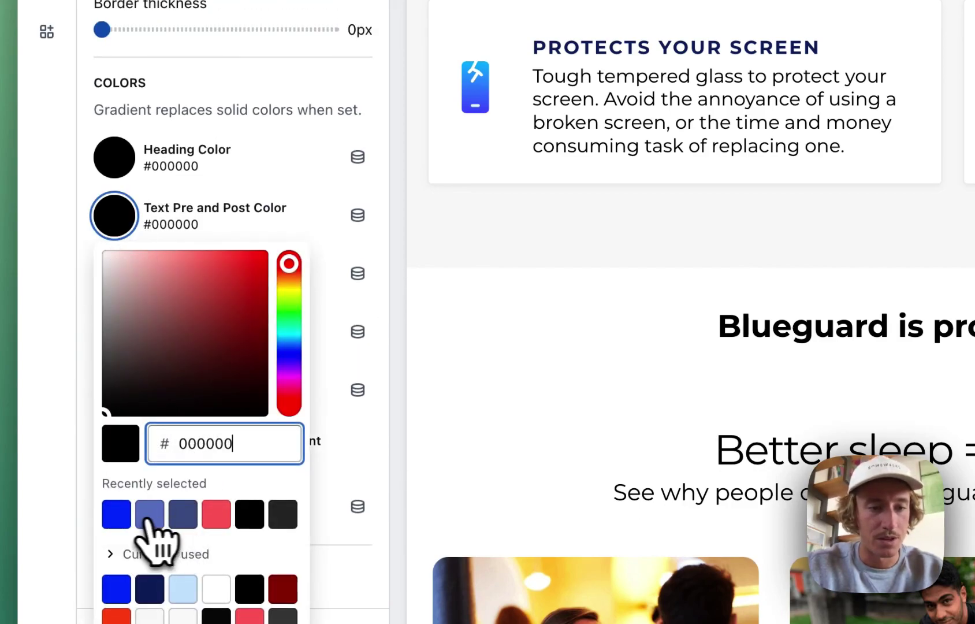
{"action": "left_click", "coordinate": [183, 514]}
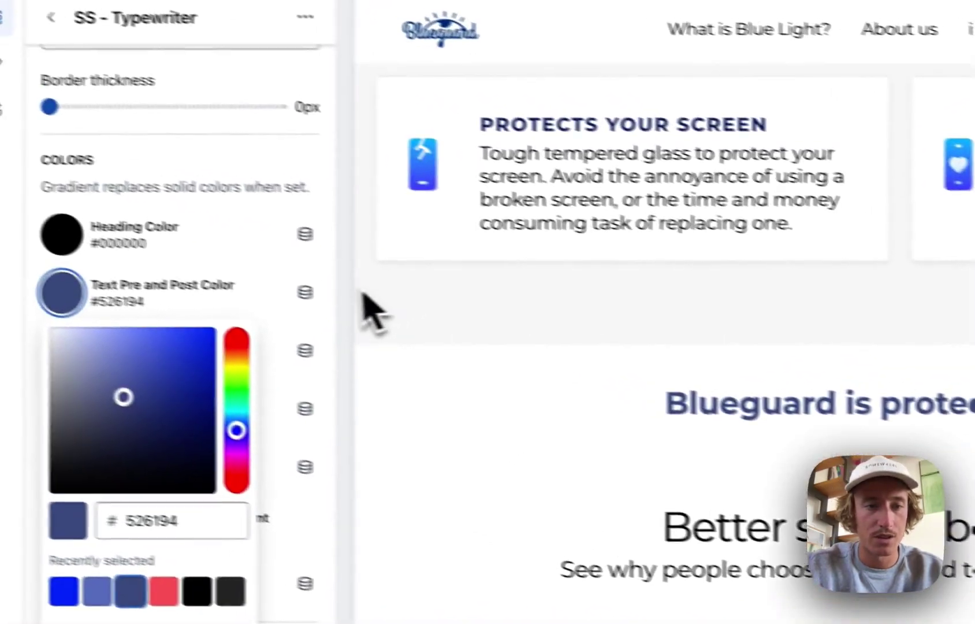
{"action": "left_click", "coordinate": [378, 214]}
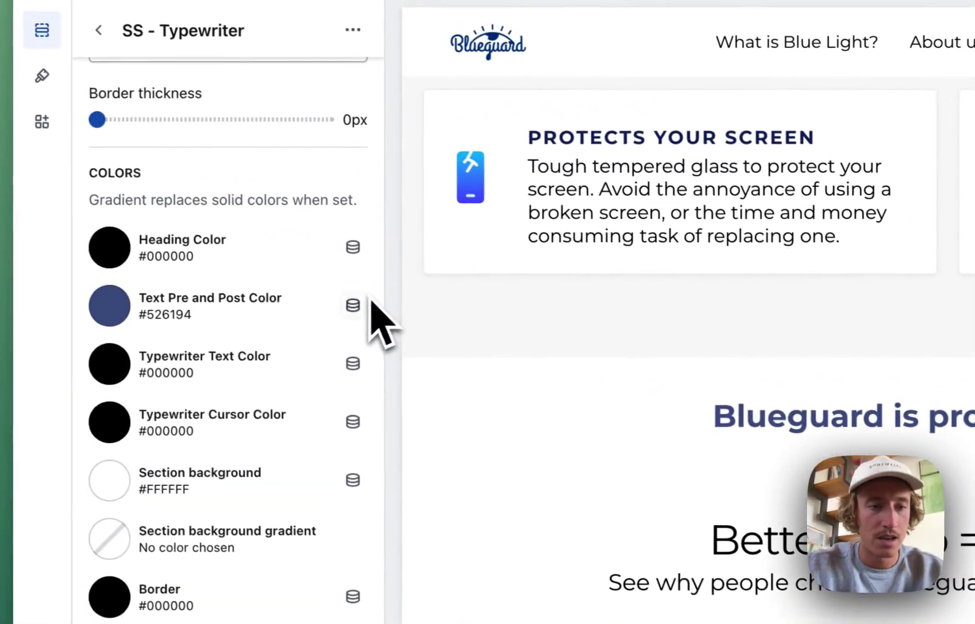
{"action": "left_click", "coordinate": [119, 367]}
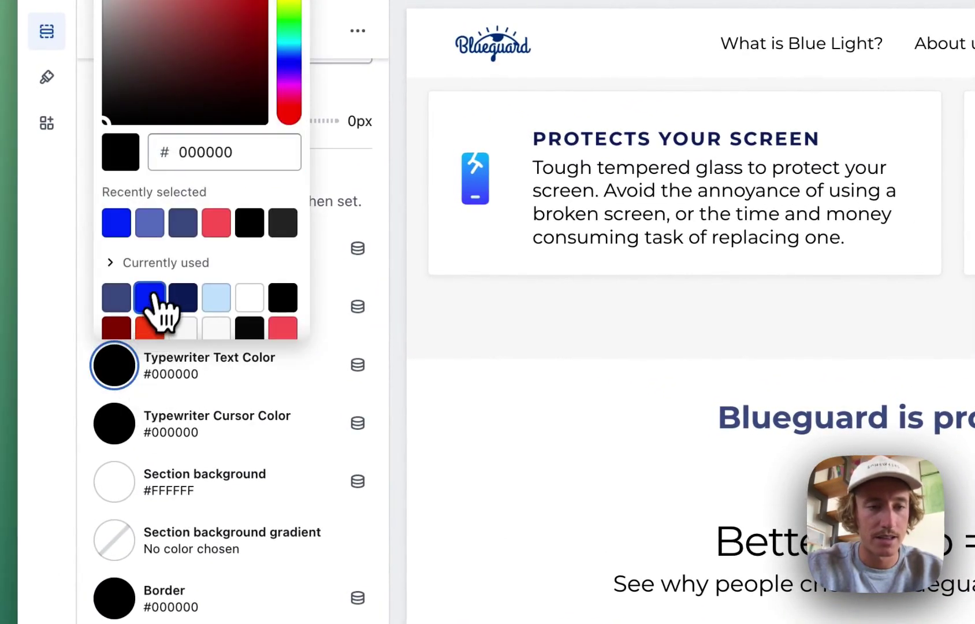
{"action": "left_click", "coordinate": [150, 298]}
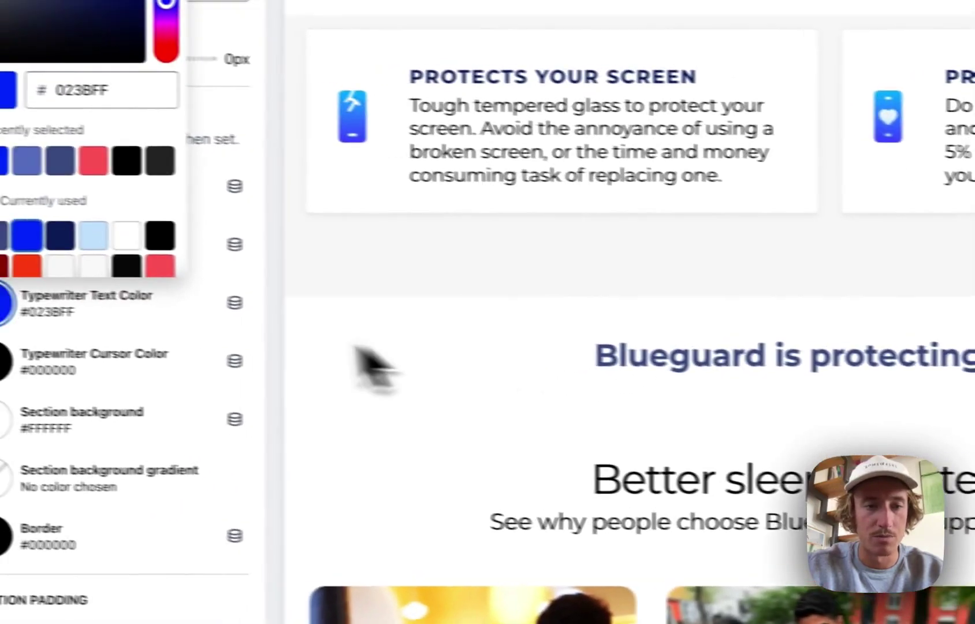
{"action": "left_click", "coordinate": [357, 348]}
Set the section background to navy #1E306E, make the lead text white #FFFFFF, and save.
{"action": "scroll", "coordinate": [265, 323], "scroll_direction": "down", "scroll_amount": 2}
{"action": "left_click", "coordinate": [2, 382]}
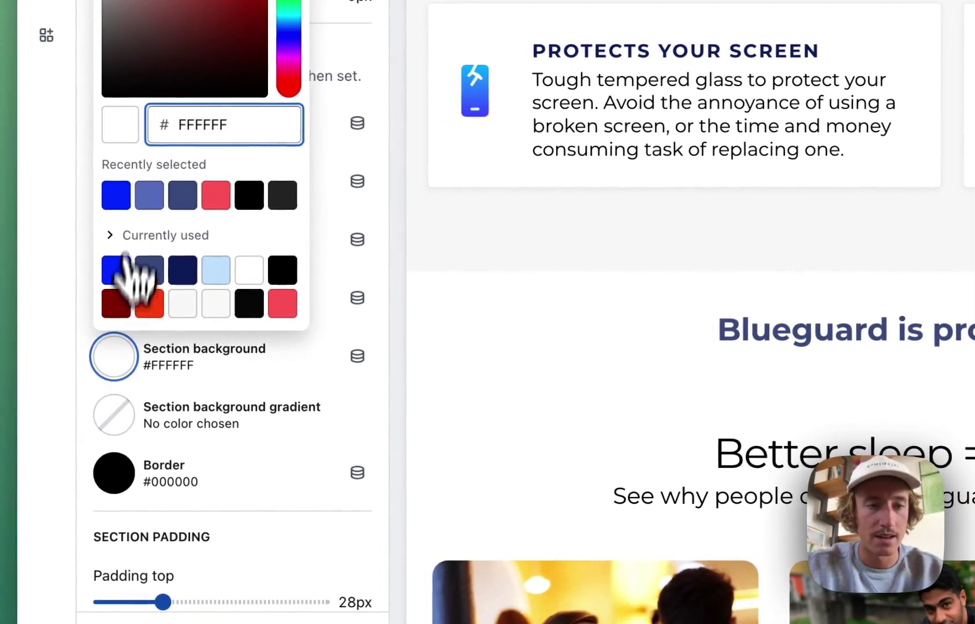
{"action": "left_click", "coordinate": [193, 274]}
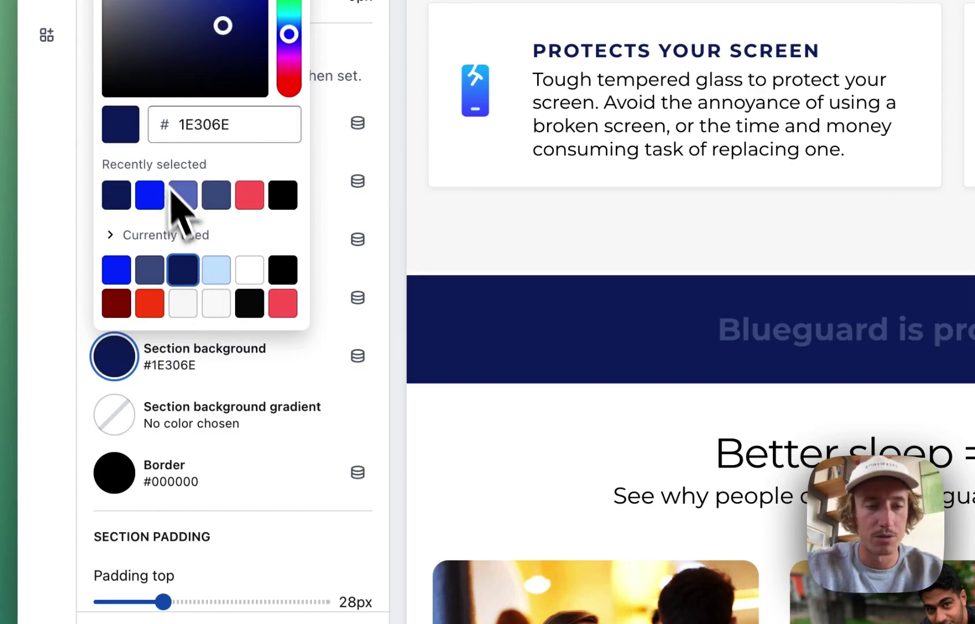
{"action": "left_click", "coordinate": [384, 179]}
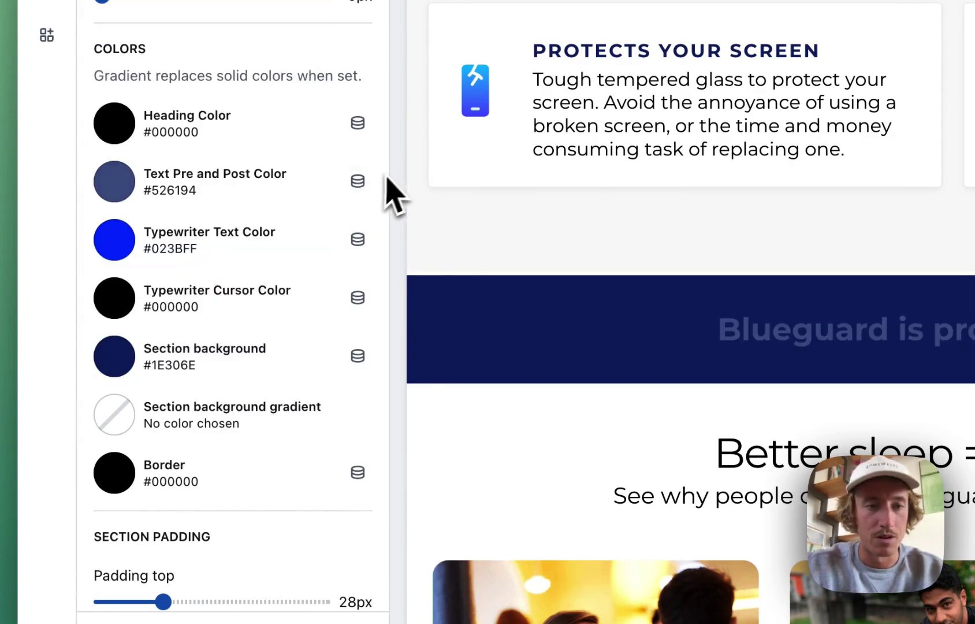
{"action": "left_click", "coordinate": [131, 188]}
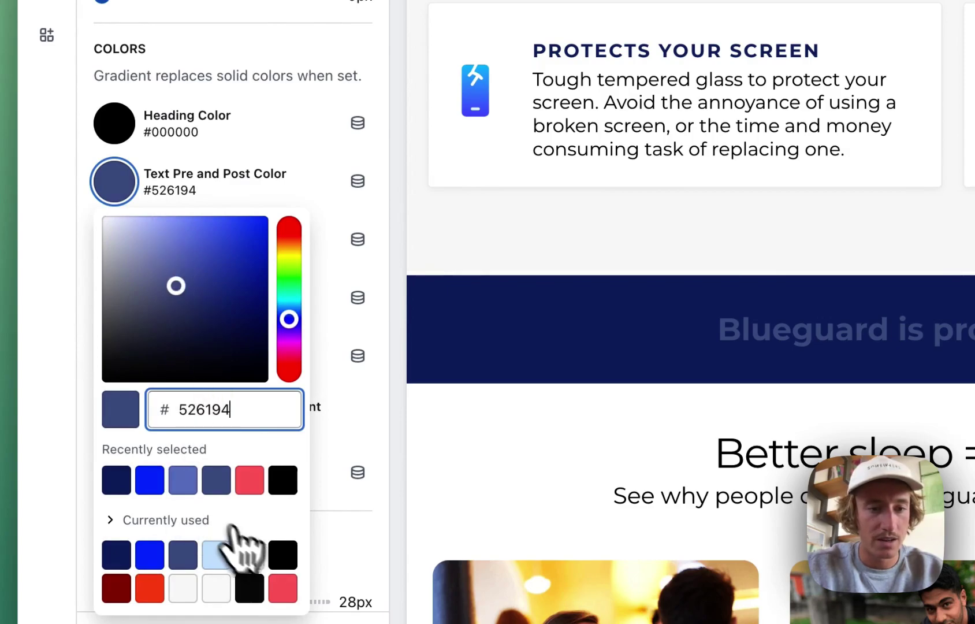
{"action": "left_click", "coordinate": [251, 554]}
{"action": "left_click", "coordinate": [425, 221]}
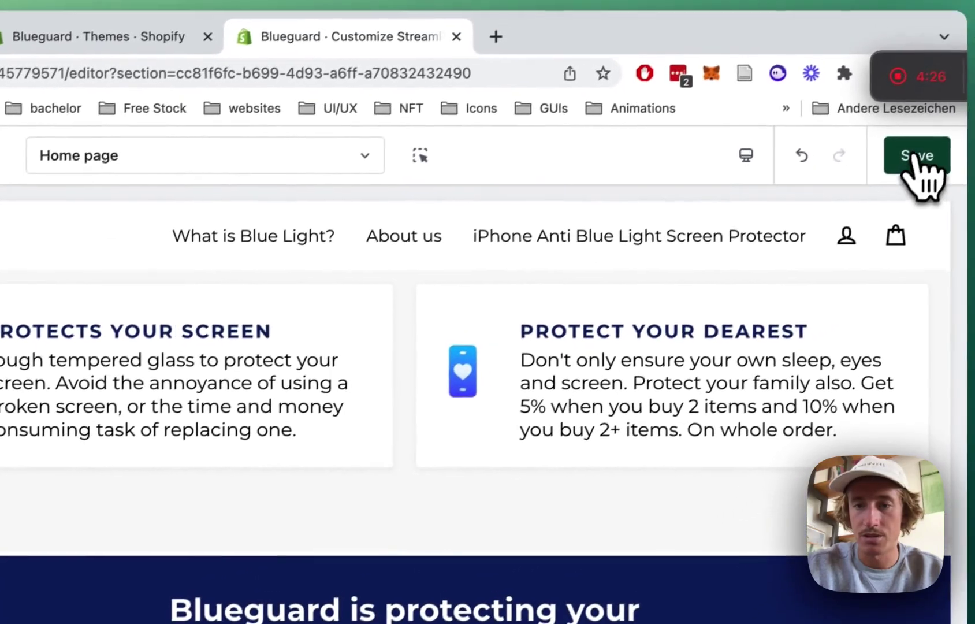
{"action": "left_click", "coordinate": [912, 159]}
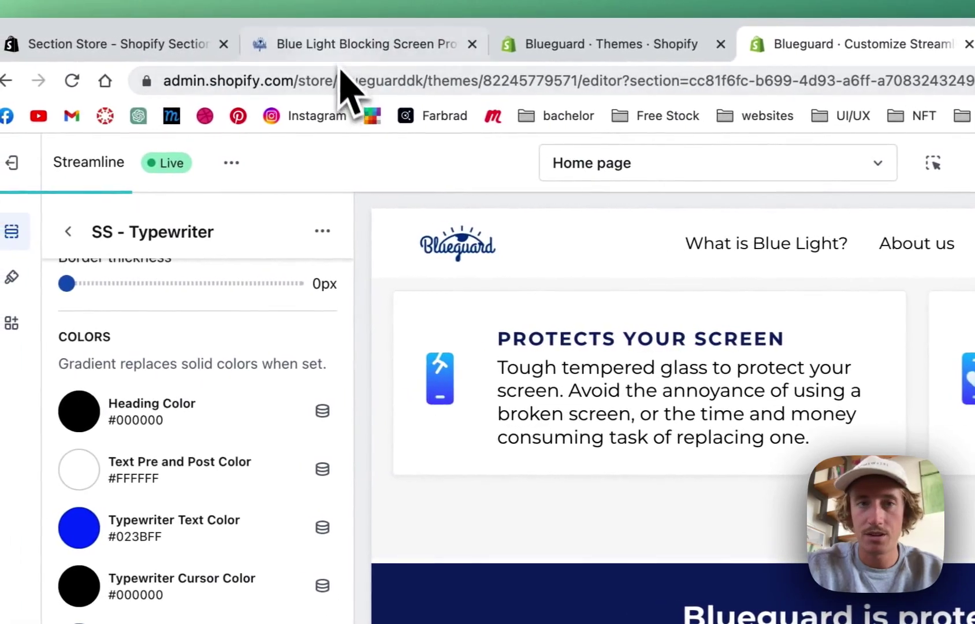
Reload the live Blueguard storefront with Cmd+R and scroll to the navy typewriter banner.
{"action": "left_click", "coordinate": [324, 44]}
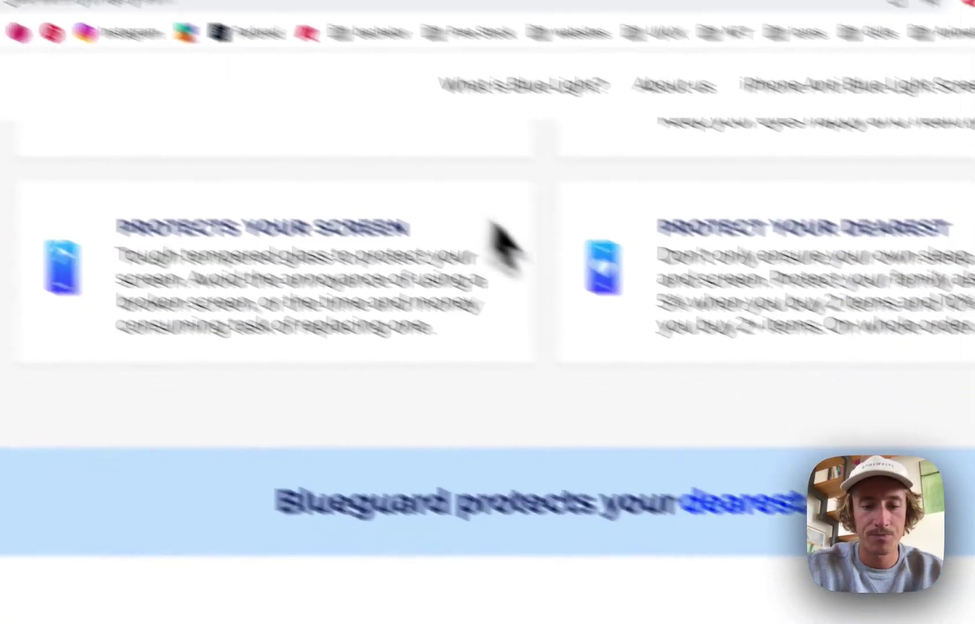
{"action": "key", "text": "super+r"}
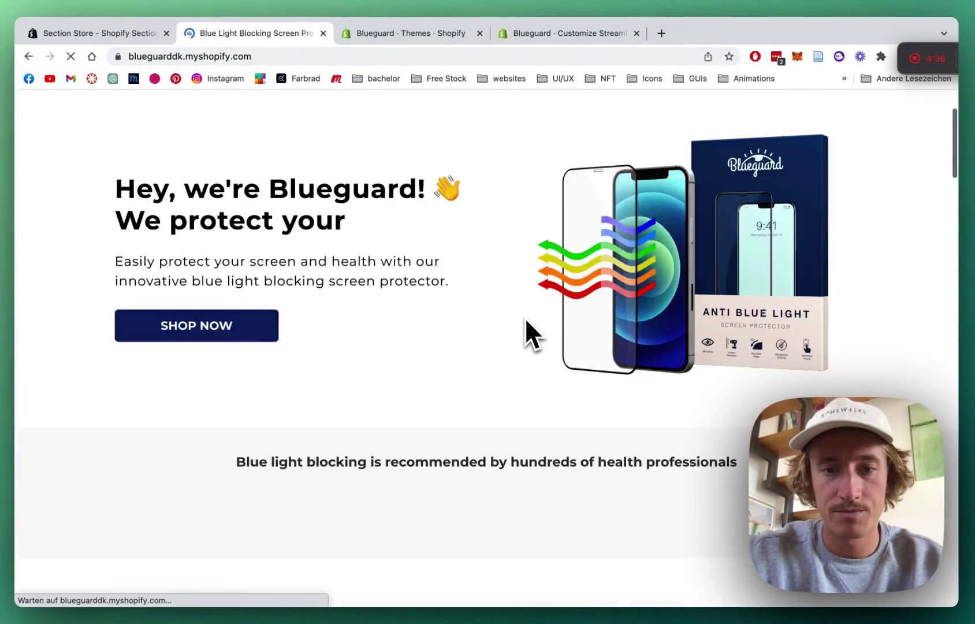
{"action": "scroll", "coordinate": [525, 317], "scroll_direction": "down", "scroll_amount": 20}
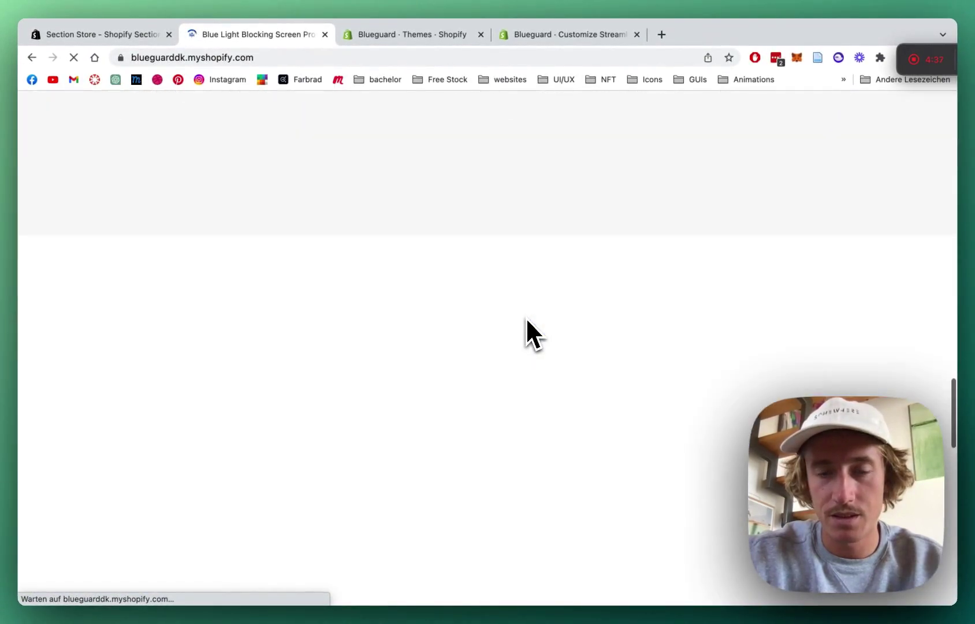